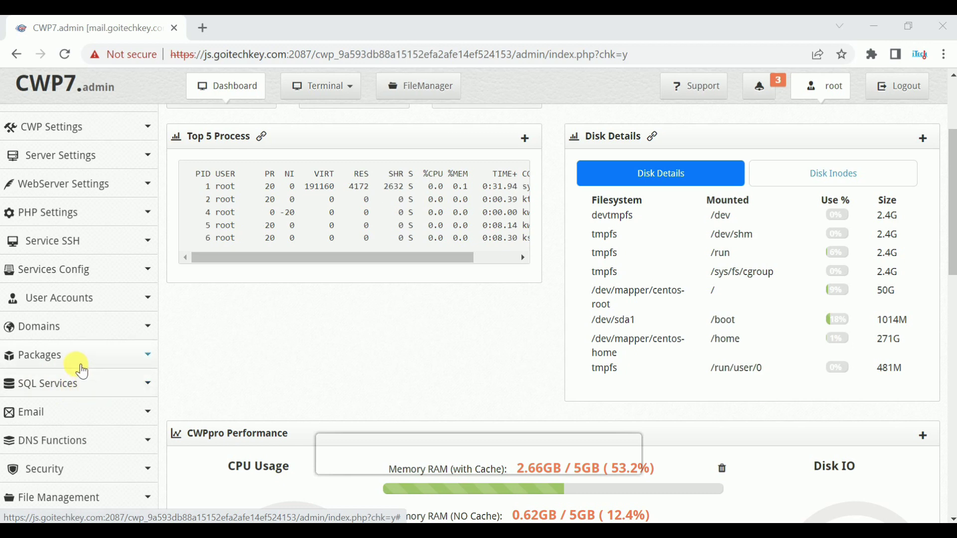
# Step: Open the FreeDNS Manager page from the DNS Functions sidebar menu
pyautogui.scroll(-2, 72, 371)
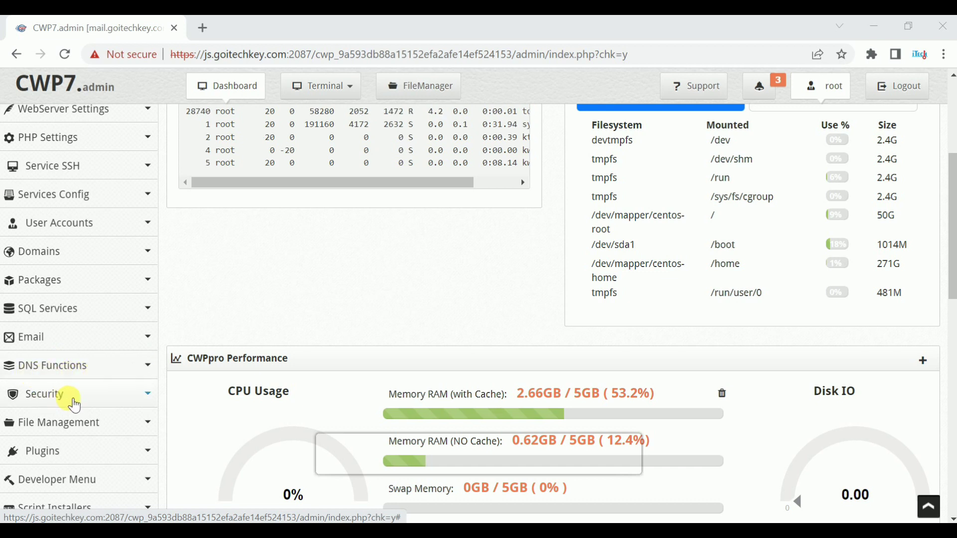
pyautogui.click(63, 370)
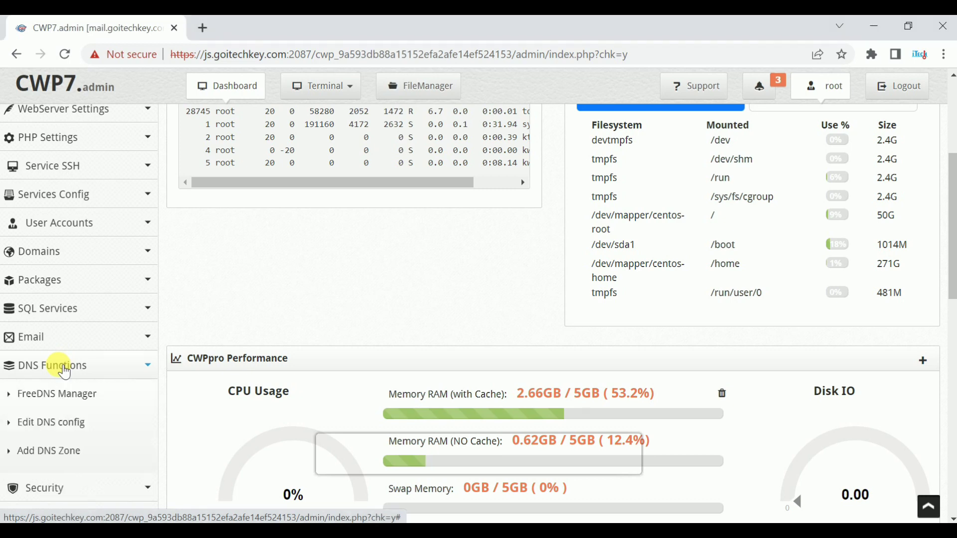
pyautogui.scroll(-2, 63, 370)
pyautogui.click(94, 327)
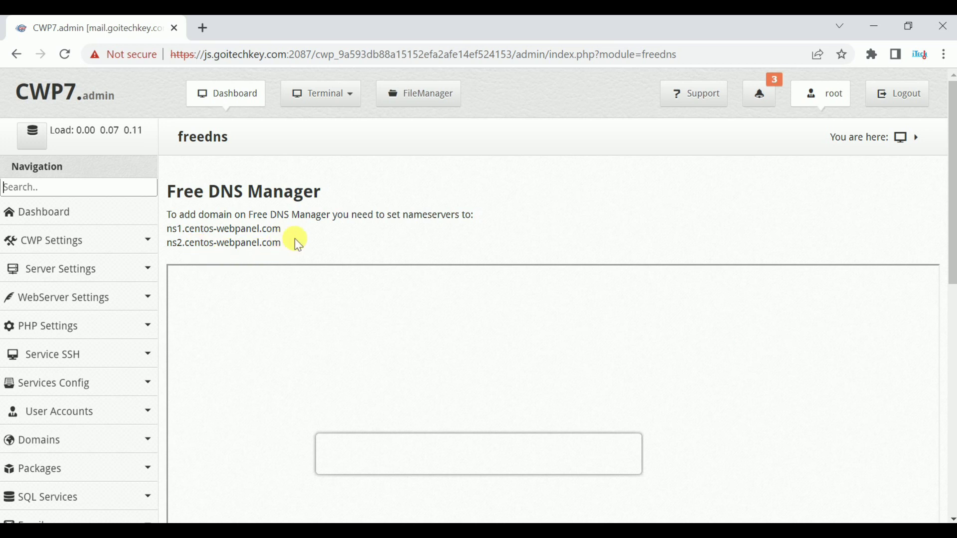
# Step: Scroll through the required nameservers ns1 and ns2.centos-webpanel.com, then open the DNS config editor
pyautogui.scroll(-2, 230, 265)
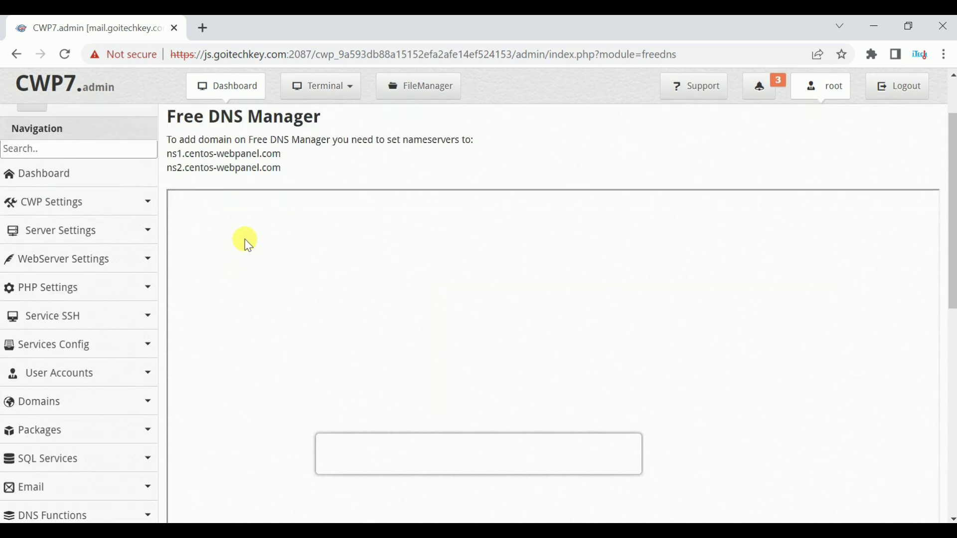
pyautogui.scroll(-2, 247, 254)
pyautogui.scroll(4, 249, 262)
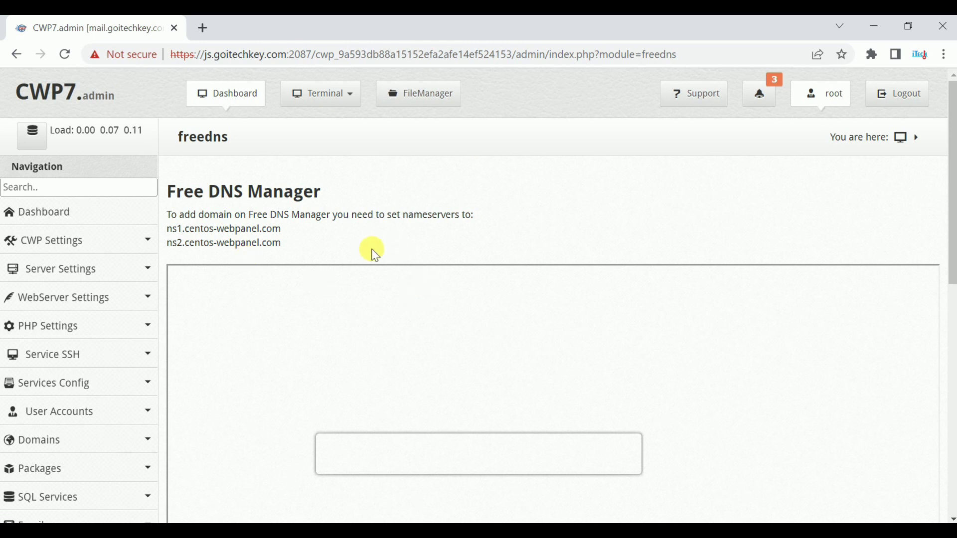
pyautogui.scroll(-2, 365, 271)
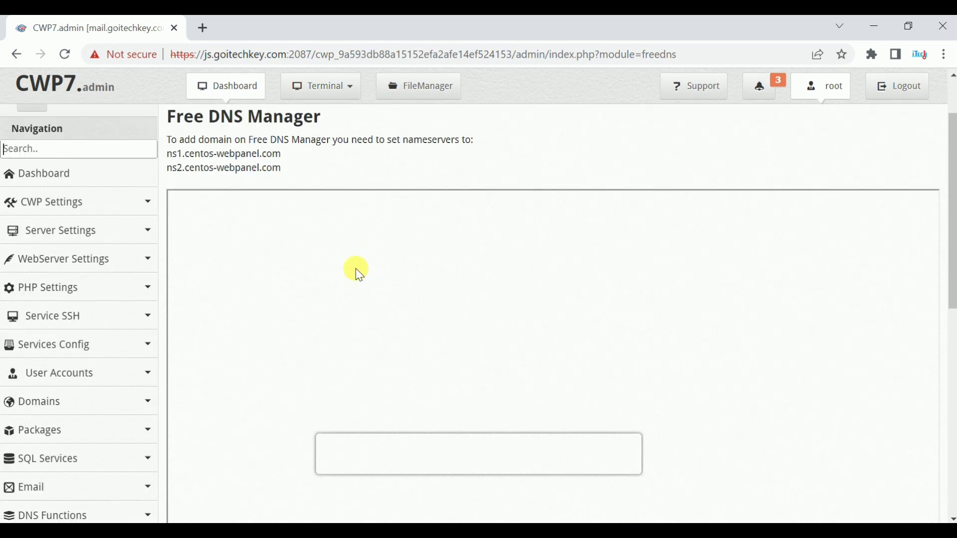
pyautogui.scroll(-4, 211, 285)
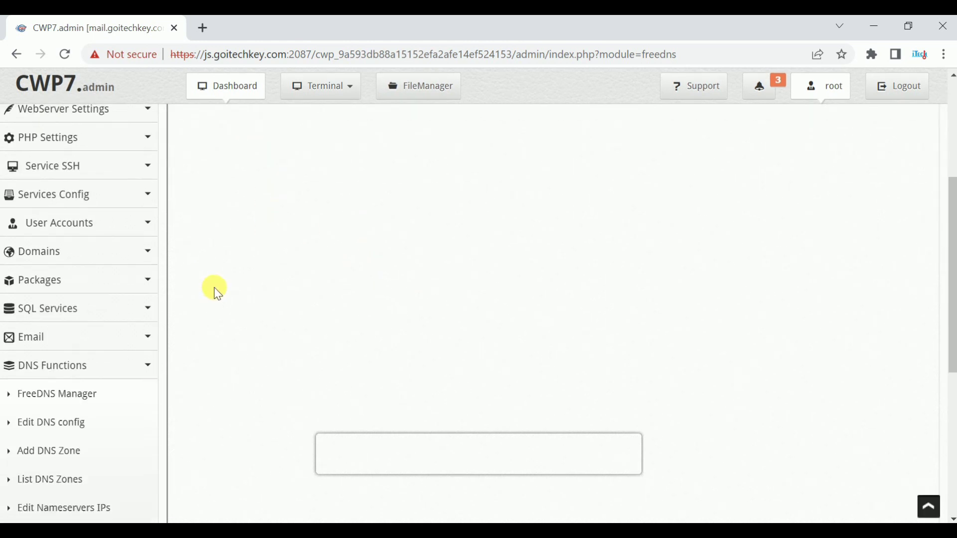
pyautogui.scroll(-1, 217, 294)
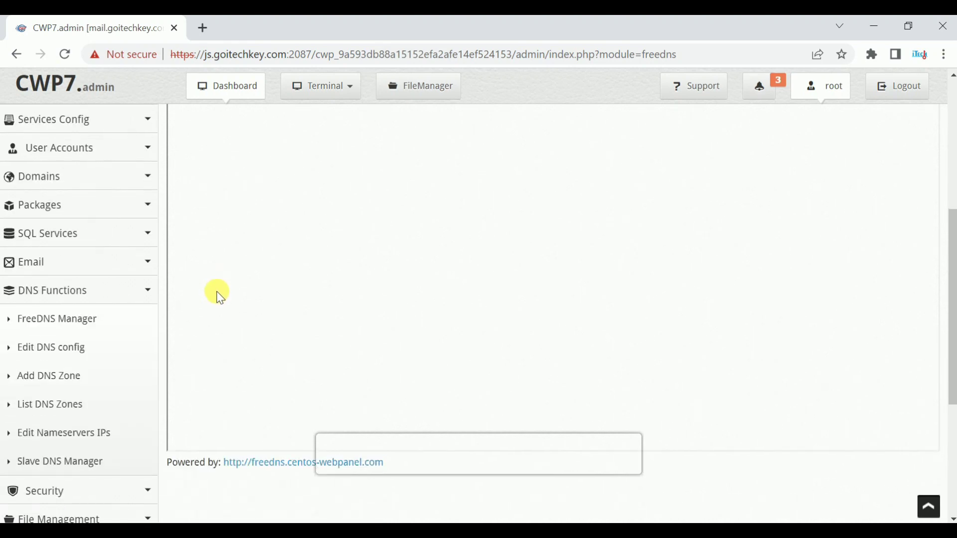
pyautogui.scroll(7, 303, 281)
pyautogui.scroll(-7, 303, 281)
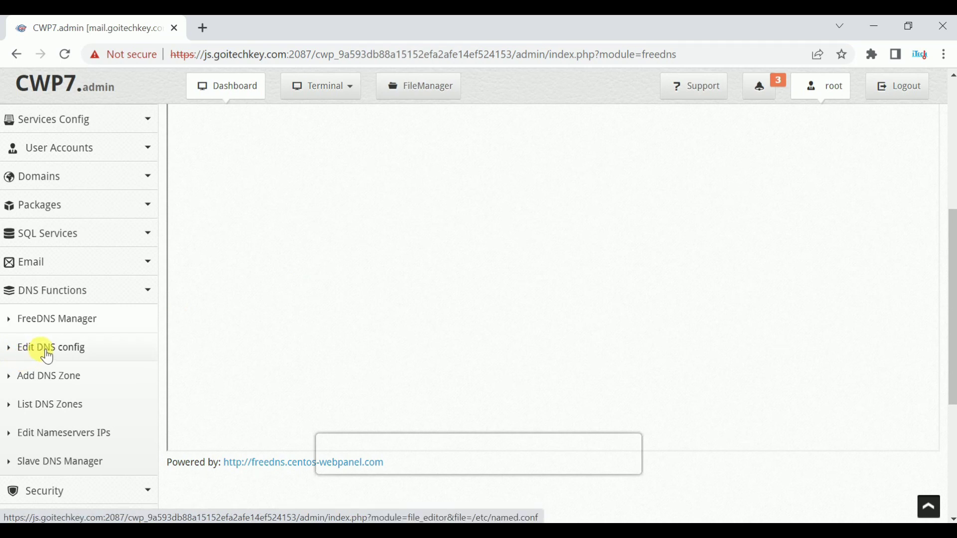
pyautogui.click(48, 356)
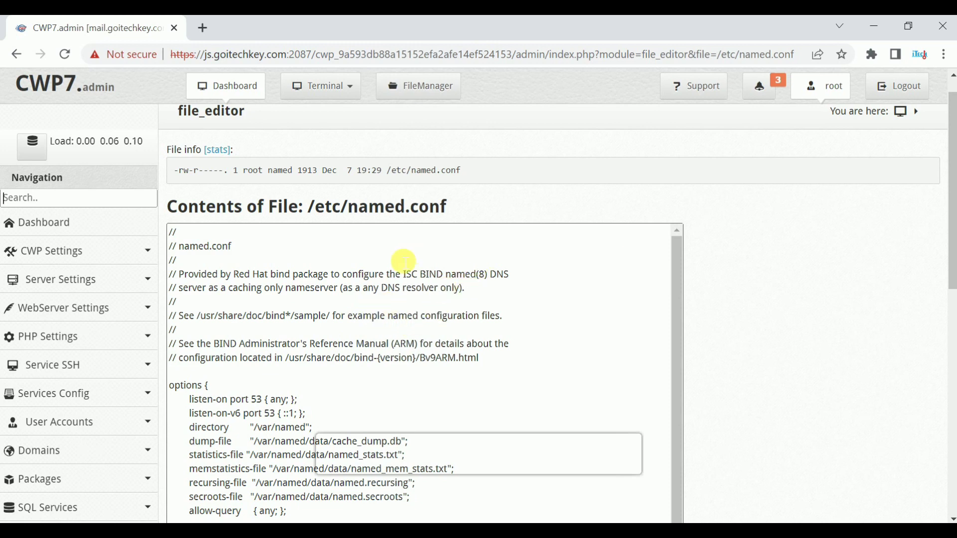
# Step: Read through /etc/named.conf, save it unchanged, and bring up the Add DNS Zone form
pyautogui.scroll(-5, 410, 257)
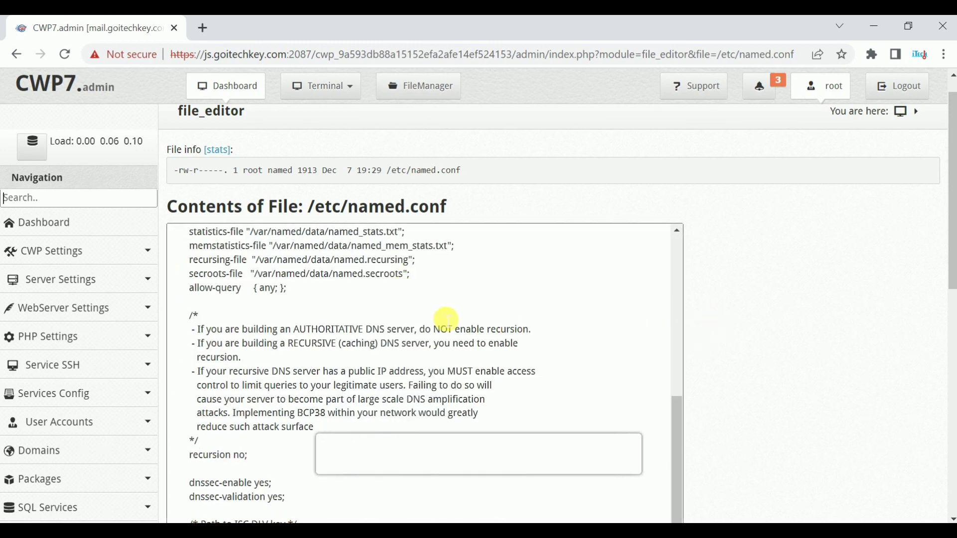
pyautogui.scroll(-3, 444, 323)
pyautogui.scroll(-2, 444, 323)
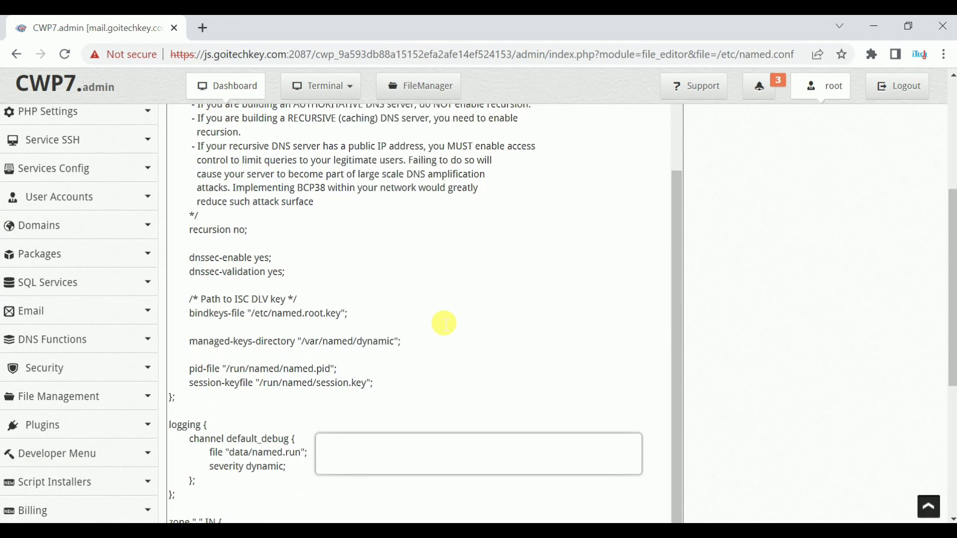
pyautogui.scroll(-6, 444, 323)
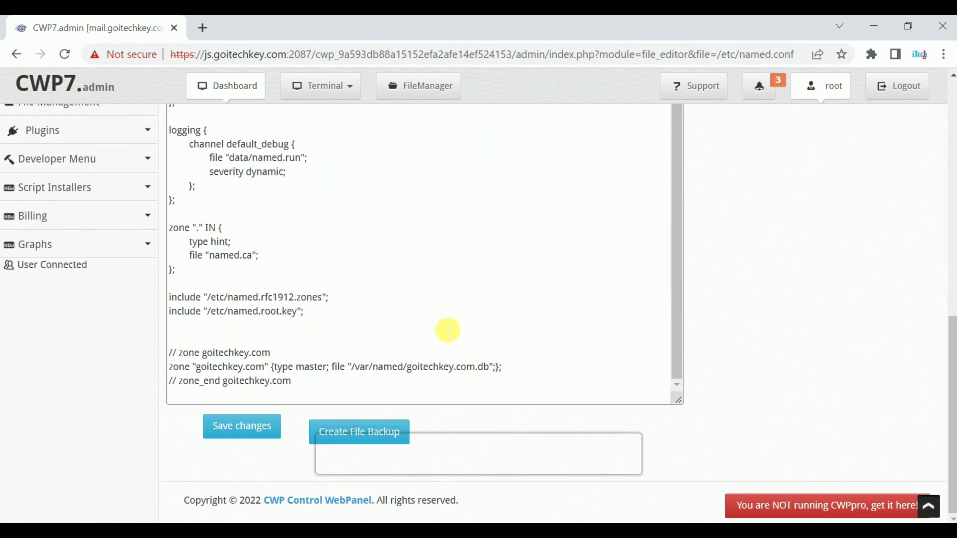
pyautogui.scroll(2, 447, 330)
pyautogui.scroll(4, 446, 329)
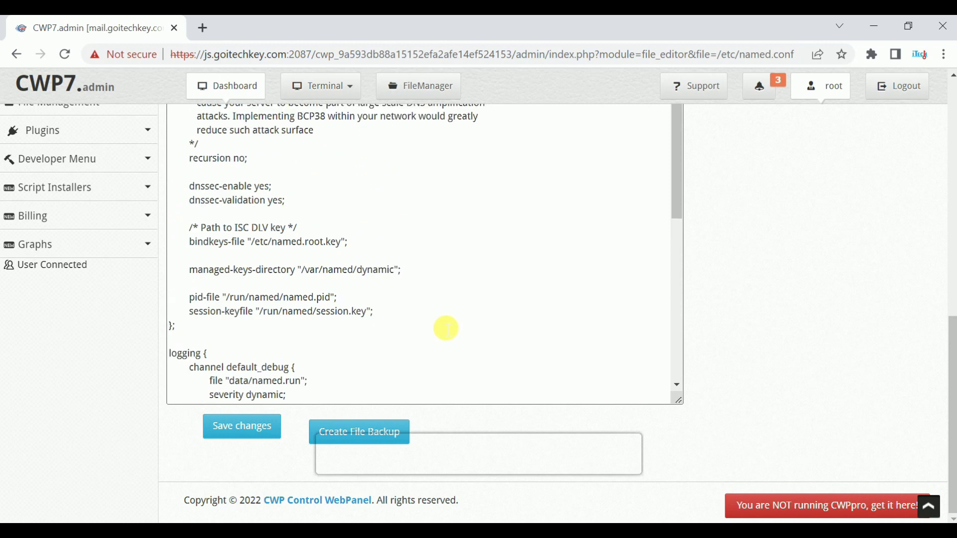
pyautogui.scroll(5, 446, 328)
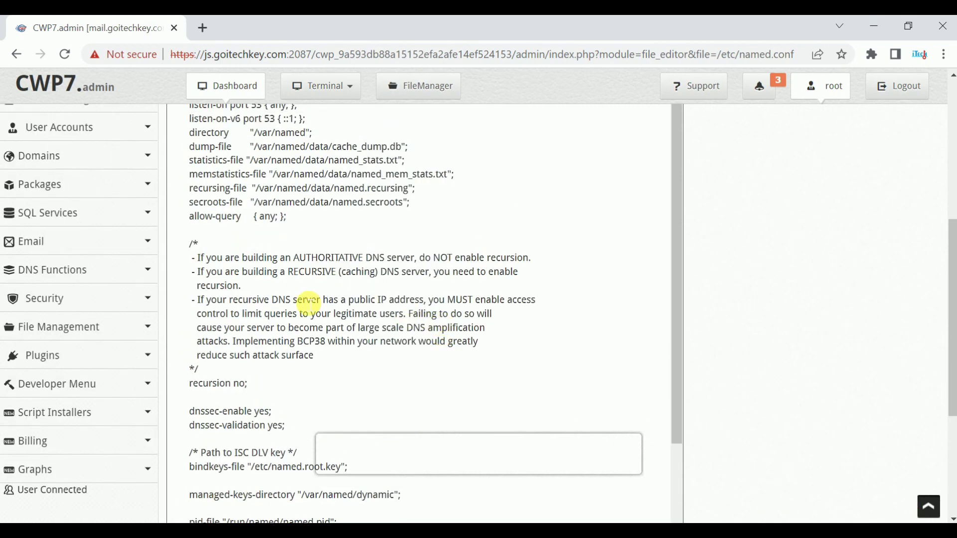
pyautogui.scroll(-8, 299, 299)
pyautogui.scroll(5, 352, 273)
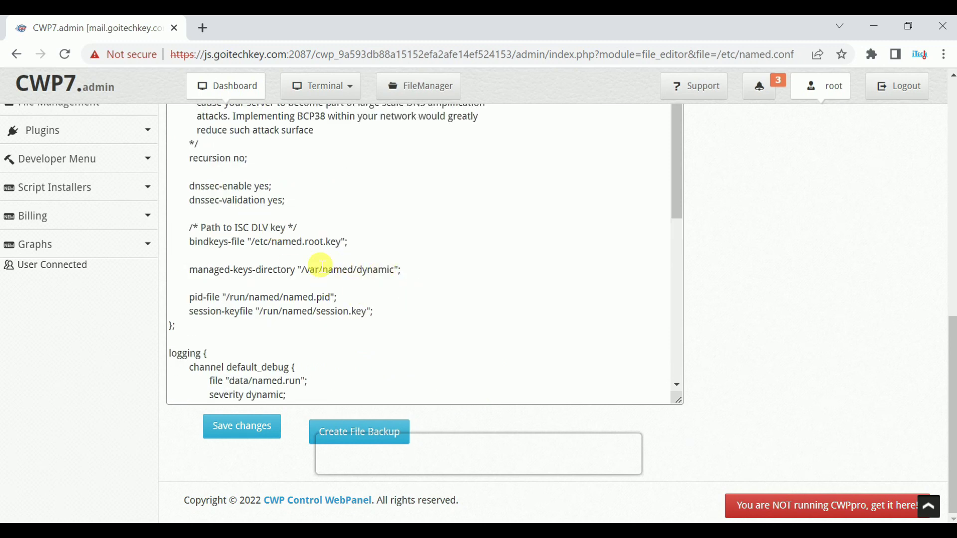
pyautogui.click(254, 435)
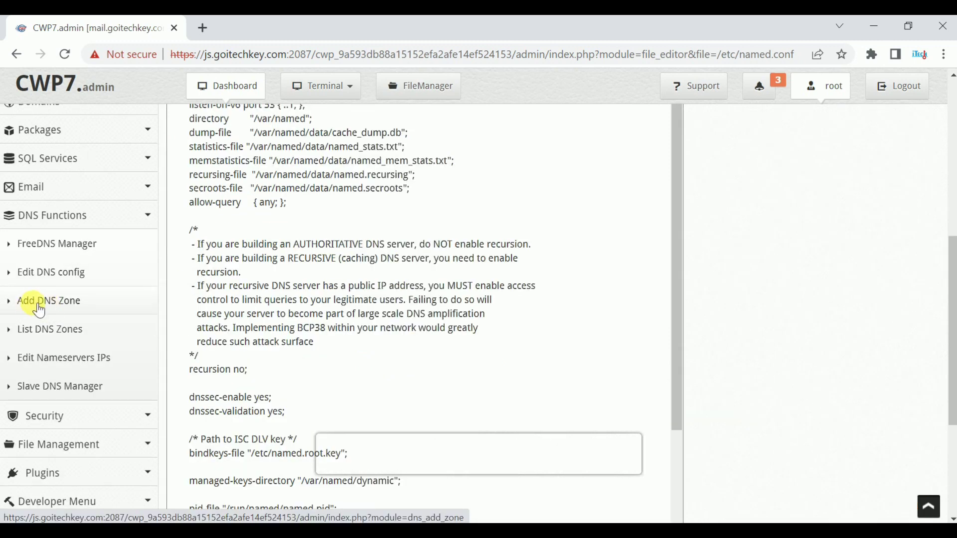
pyautogui.click(60, 303)
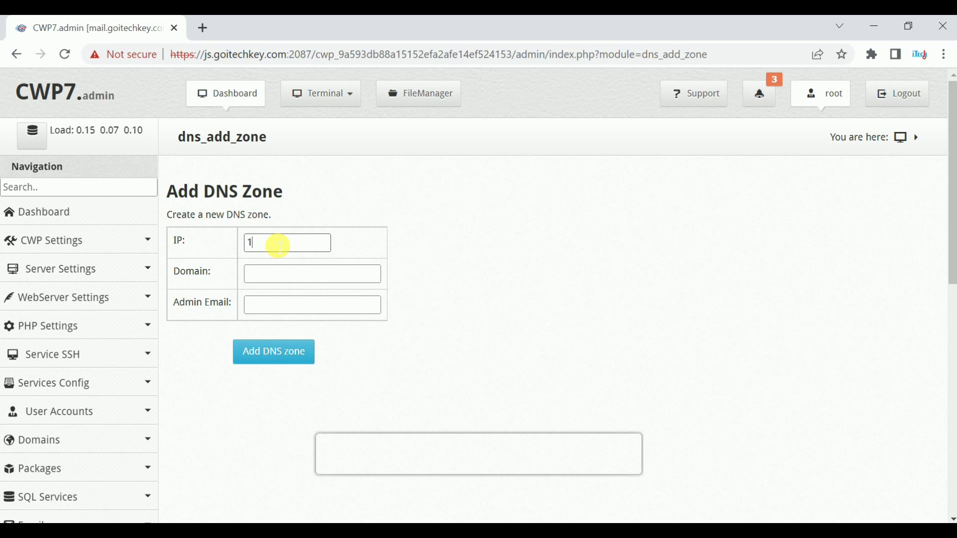
# Step: Enter IP 192.168.1.3, domain goitechkey.com and the admin e-mail address in the zone form
pyautogui.write('68.1.3')
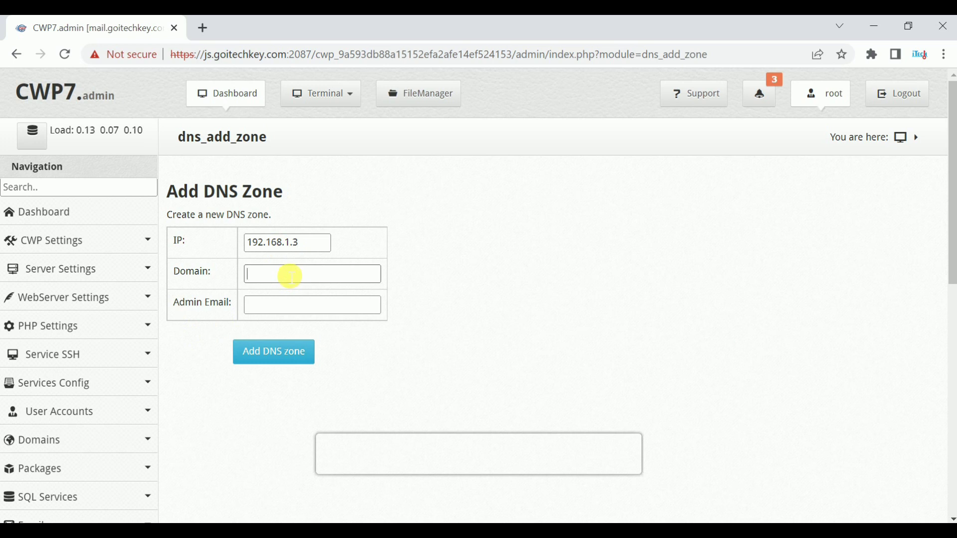
pyautogui.click(290, 275)
pyautogui.write('goitechkey.com')
pyautogui.click(271, 313)
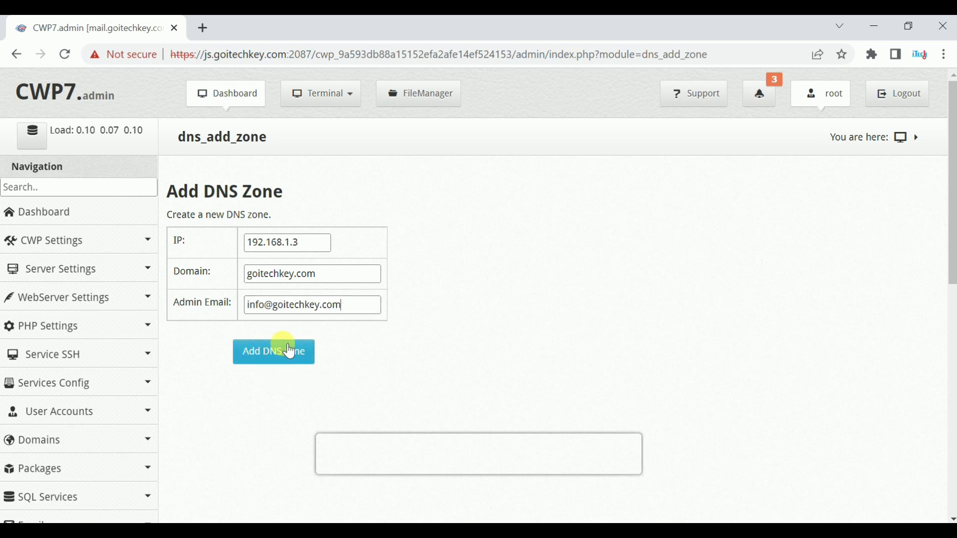
pyautogui.scroll(-2, 276, 352)
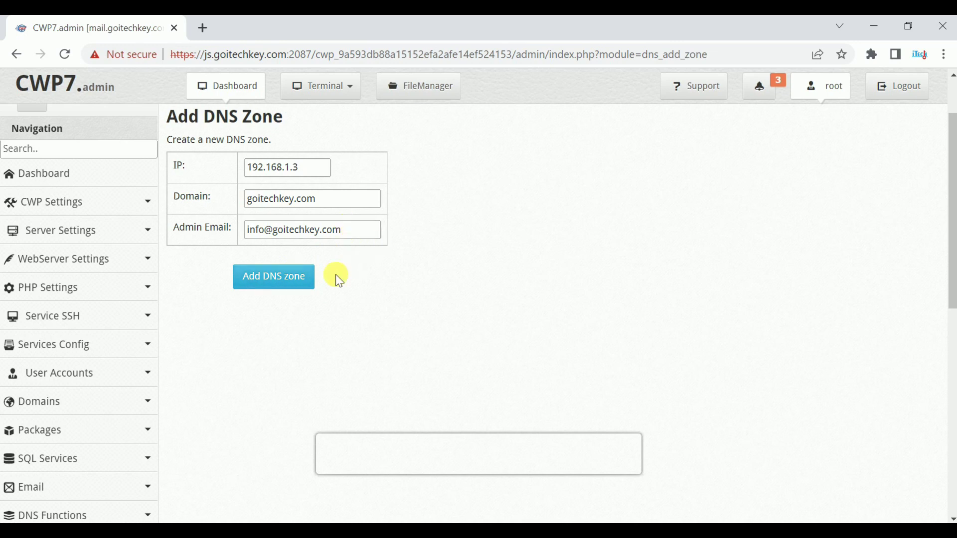
pyautogui.scroll(-5, 35, 385)
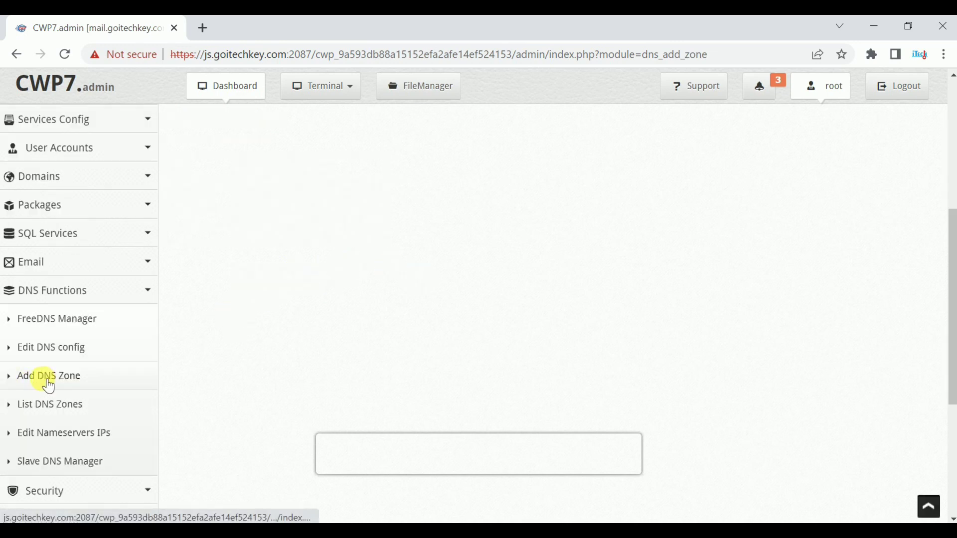
# Step: Run Check Records on goitechkey.com.db from List DNS Zones to view its hosts and nameservers
pyautogui.click(54, 412)
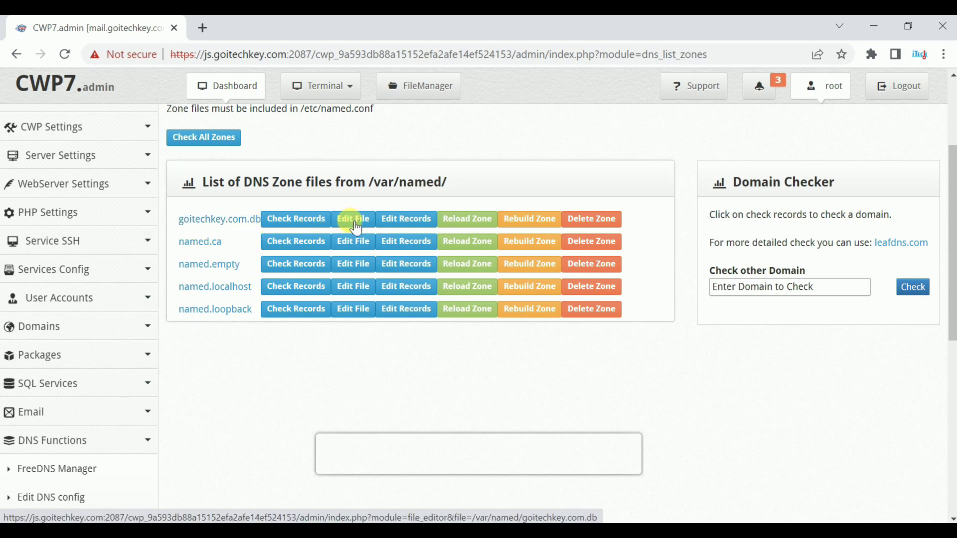
pyautogui.click(306, 225)
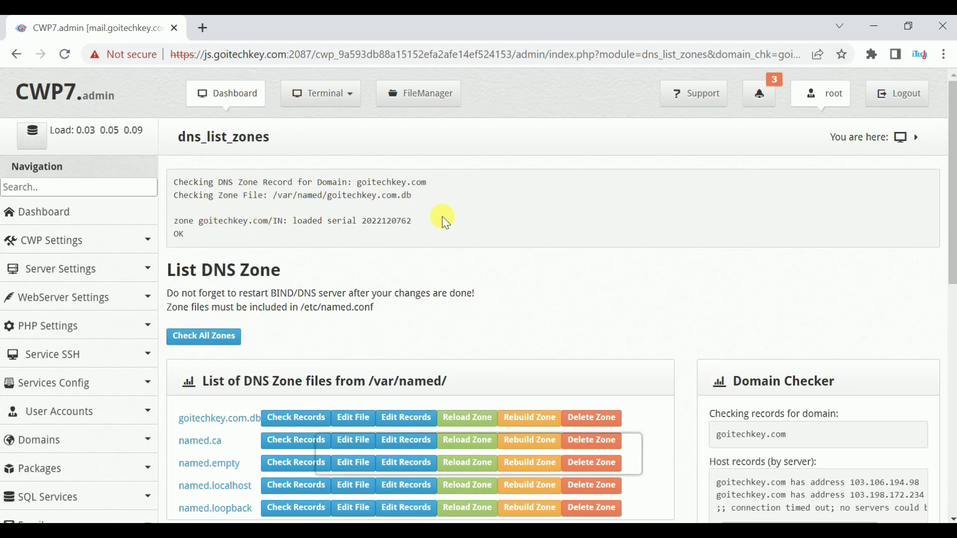
pyautogui.scroll(-2, 547, 256)
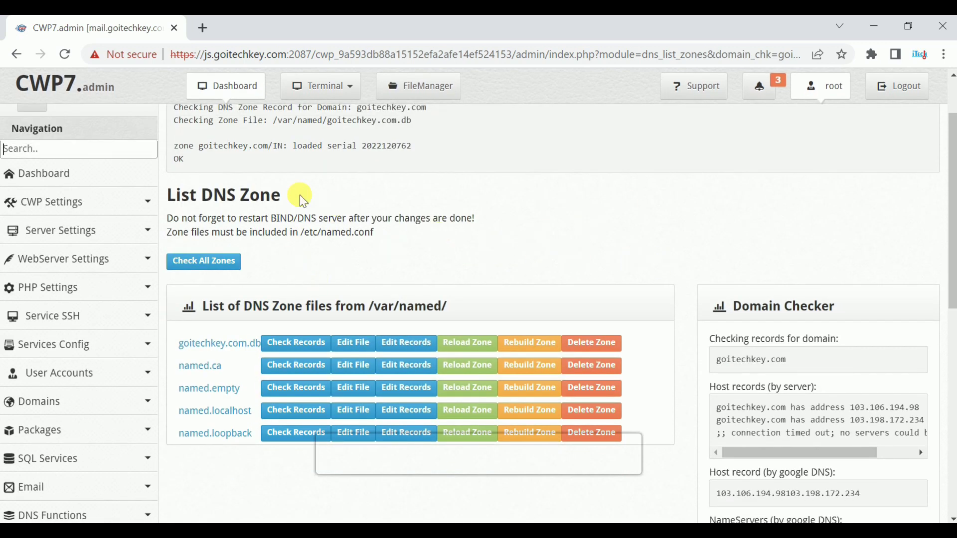
pyautogui.scroll(2, 259, 201)
pyautogui.scroll(-4, 239, 190)
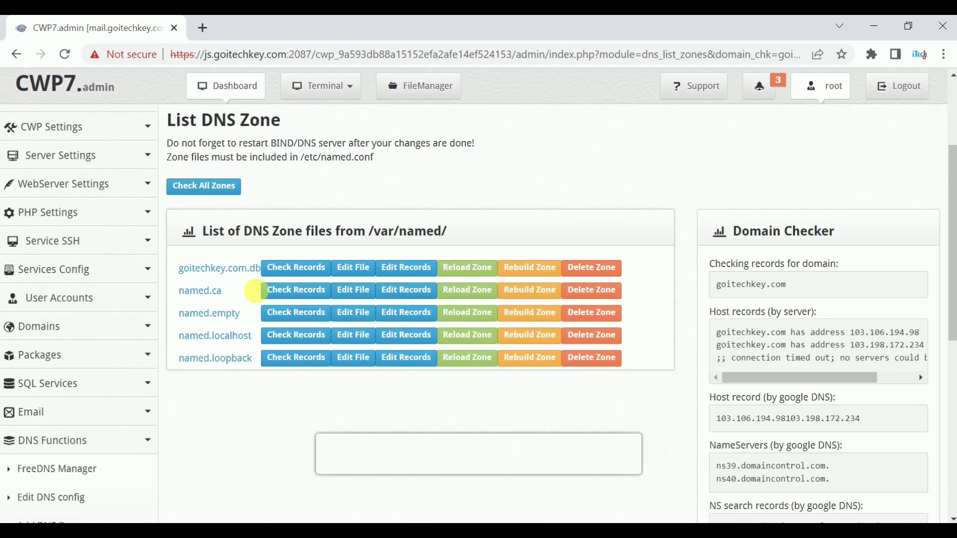
# Step: Open goitechkey.com.db, read its A, CNAME, MX and TXT records, then return to the zone list
pyautogui.click(347, 274)
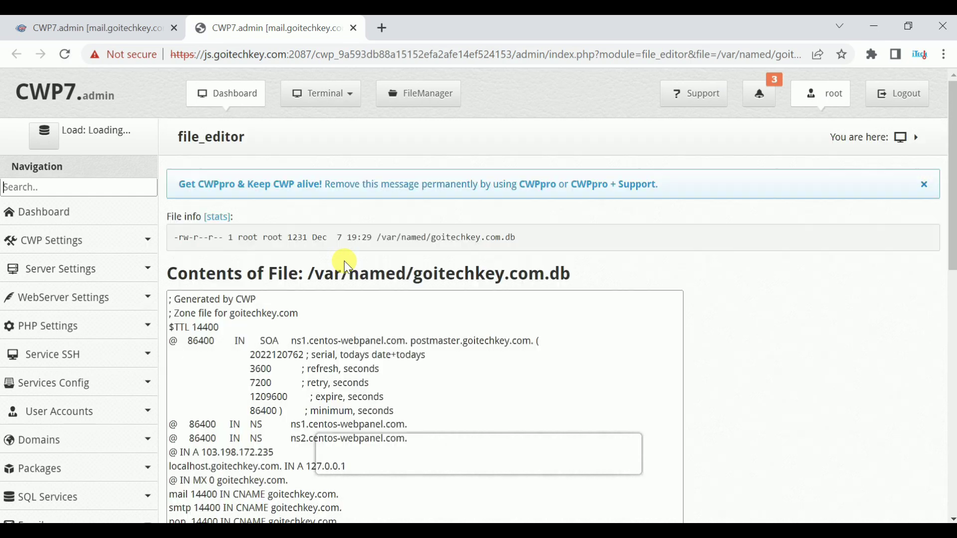
pyautogui.moveTo(952, 186); pyautogui.dragTo(944, 277)
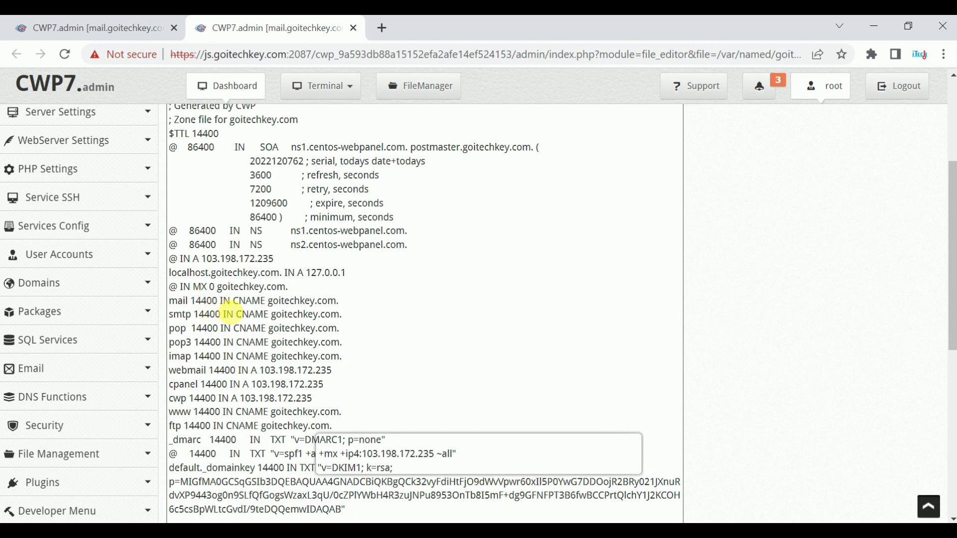
pyautogui.scroll(2, 235, 308)
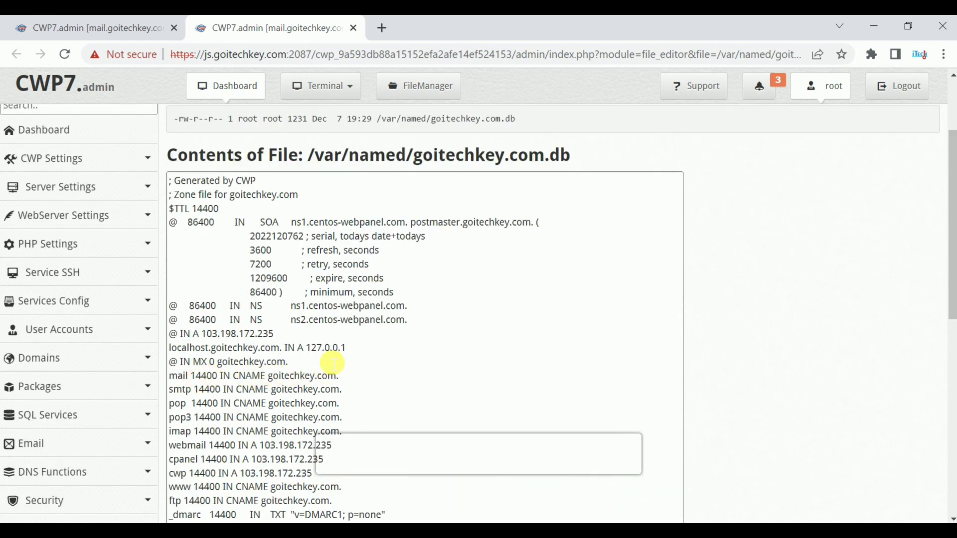
pyautogui.scroll(-1, 349, 382)
pyautogui.scroll(-5, 348, 381)
pyautogui.hotkey('ctrl', 'shift', 'Tab')
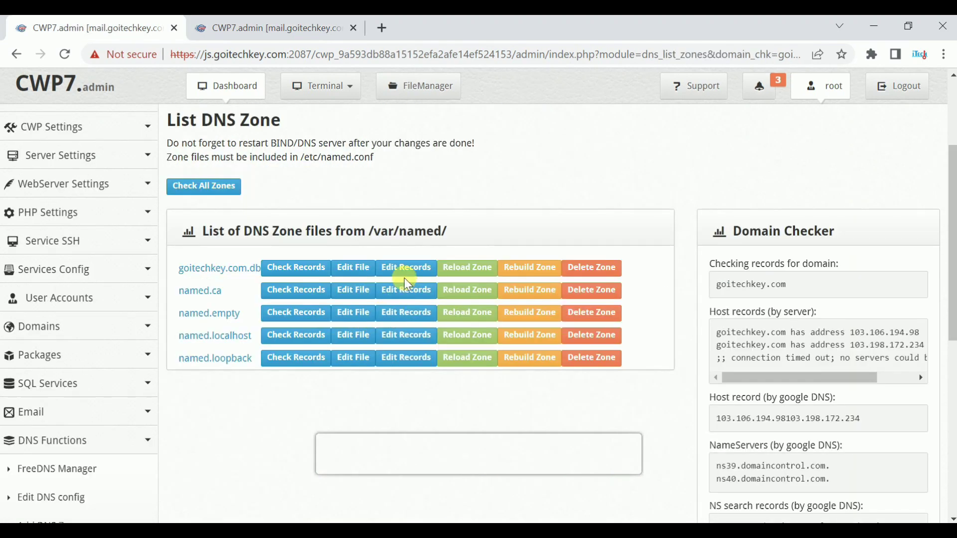
# Step: Open the record editor for goitechkey.com.db and scroll through it
pyautogui.click(414, 273)
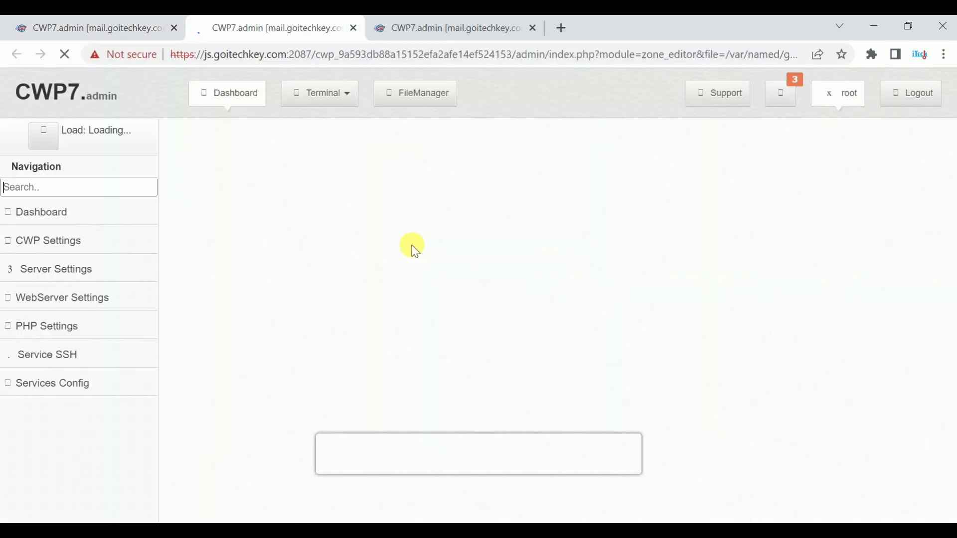
pyautogui.scroll(-5, 449, 265)
pyautogui.scroll(-3, 474, 274)
pyautogui.scroll(3, 474, 278)
pyautogui.scroll(-3, 474, 277)
pyautogui.scroll(-2, 474, 276)
pyautogui.scroll(5, 474, 276)
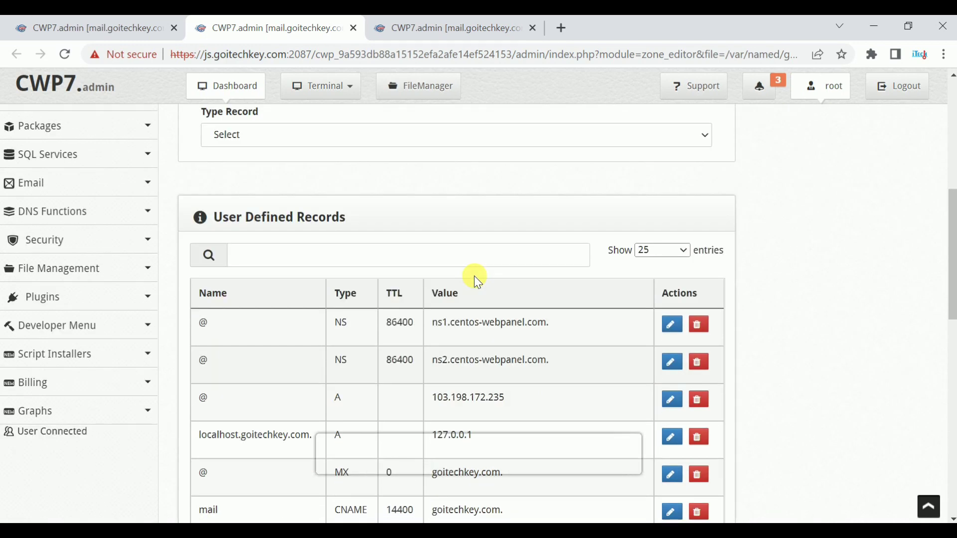
# Step: Browse the Type Record list without choosing, then review the 18 user-defined records
pyautogui.click(243, 354)
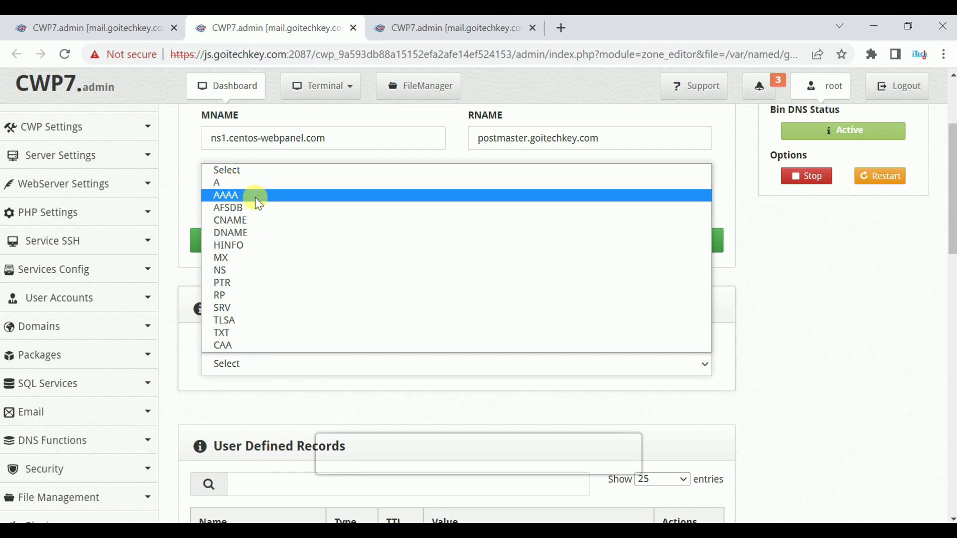
pyautogui.click(694, 408)
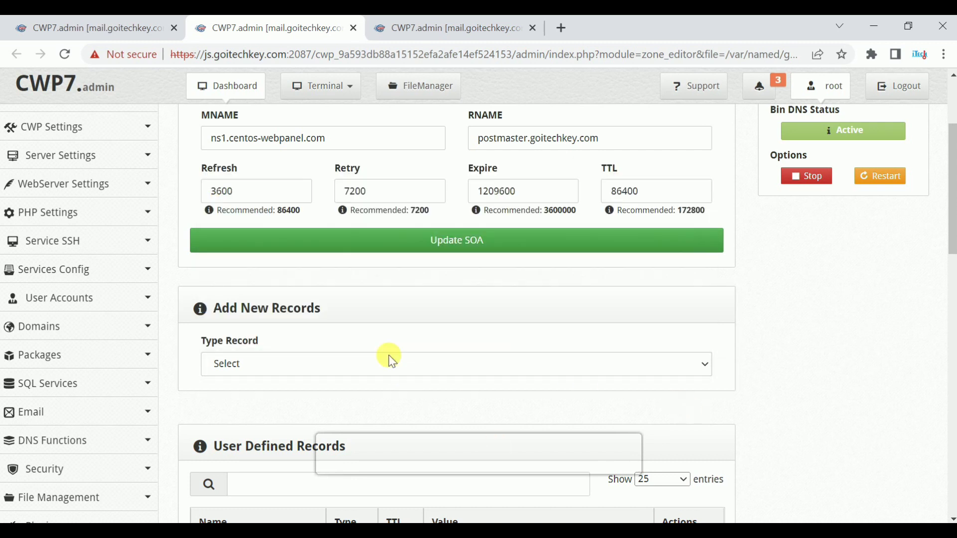
pyautogui.click(235, 363)
pyautogui.click(761, 303)
pyautogui.scroll(-10, 553, 299)
pyautogui.scroll(-2, 554, 308)
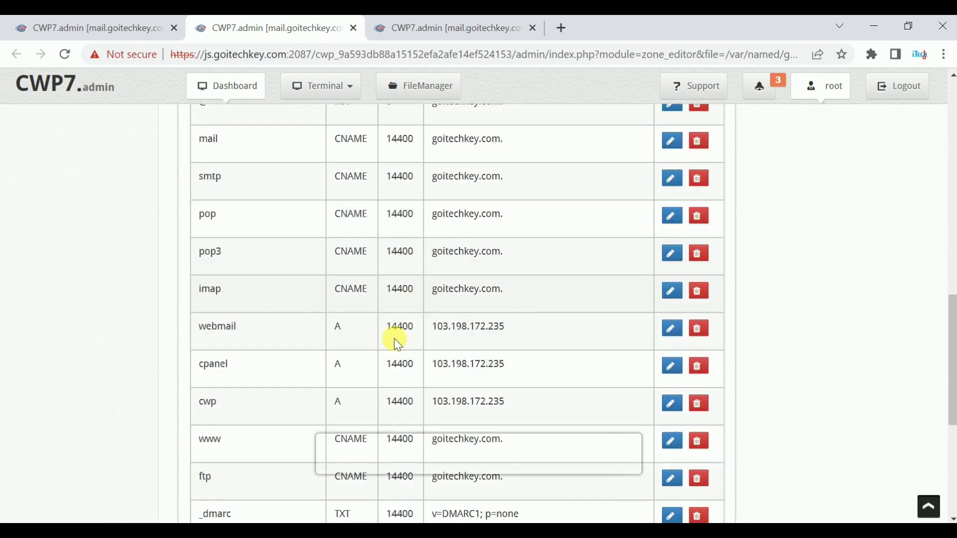
pyautogui.scroll(-4, 516, 399)
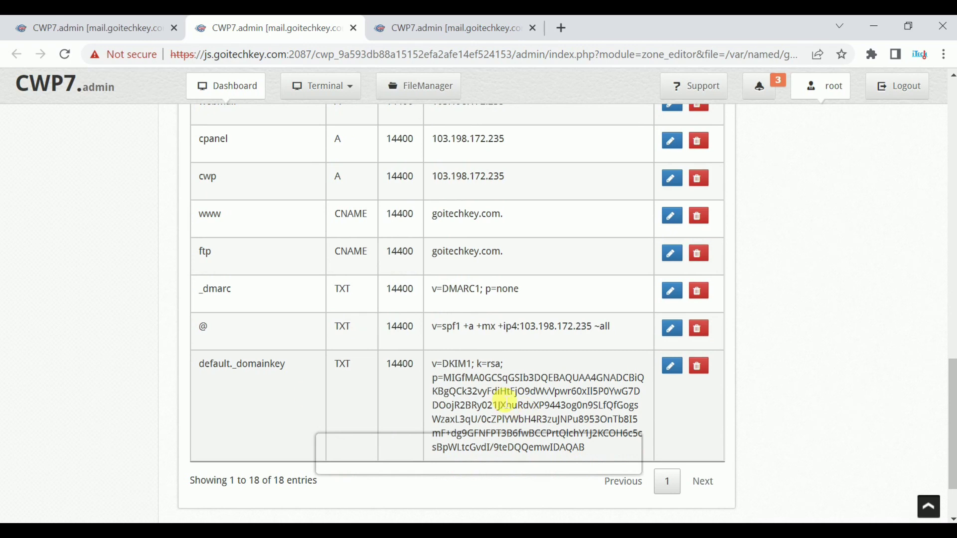
pyautogui.scroll(12, 504, 397)
# Step: Go to Edit Nameservers IPs under DNS Functions
pyautogui.click(45, 290)
pyautogui.scroll(-2, 36, 366)
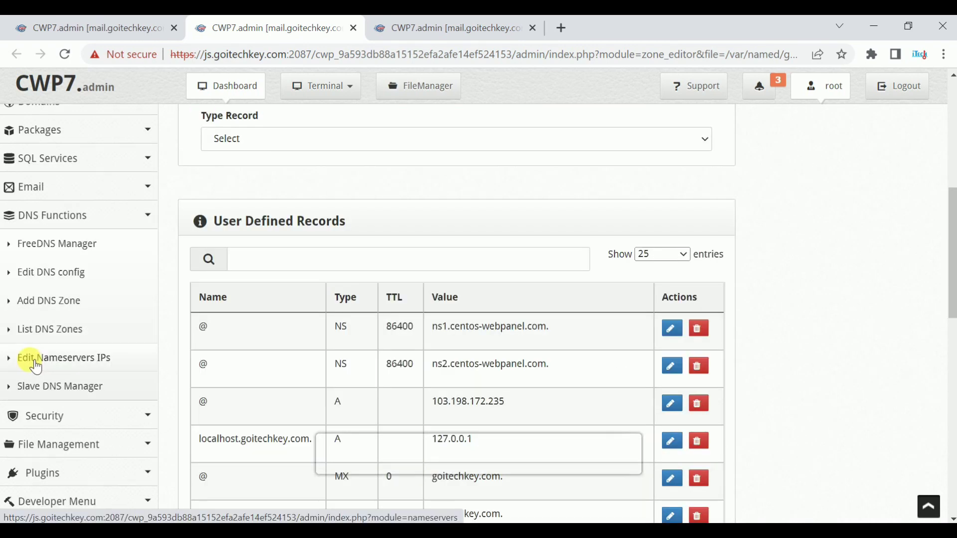
pyautogui.click(96, 365)
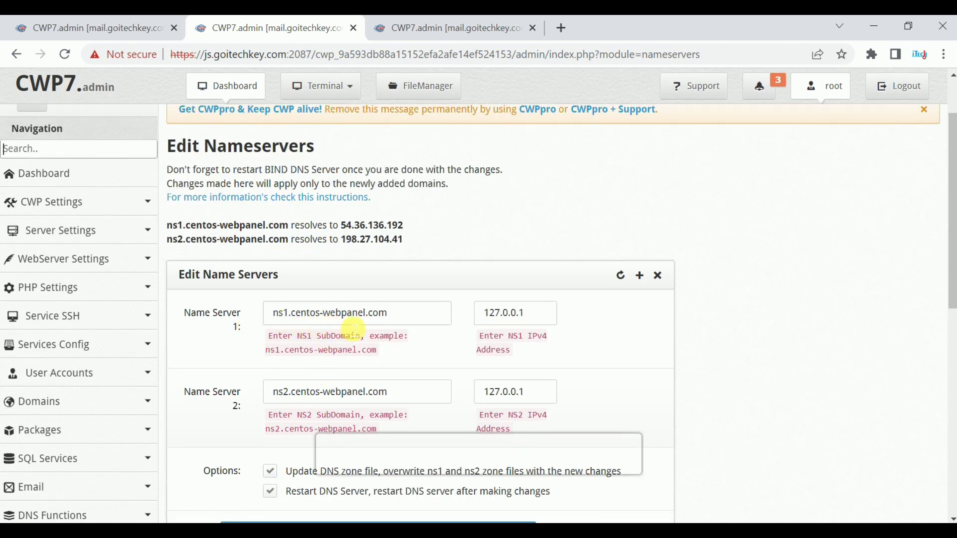
# Step: Inspect the ns1 and ns2 fields, both at 127.0.0.1, without saving, then open Slave DNS Manager
pyautogui.click(281, 314)
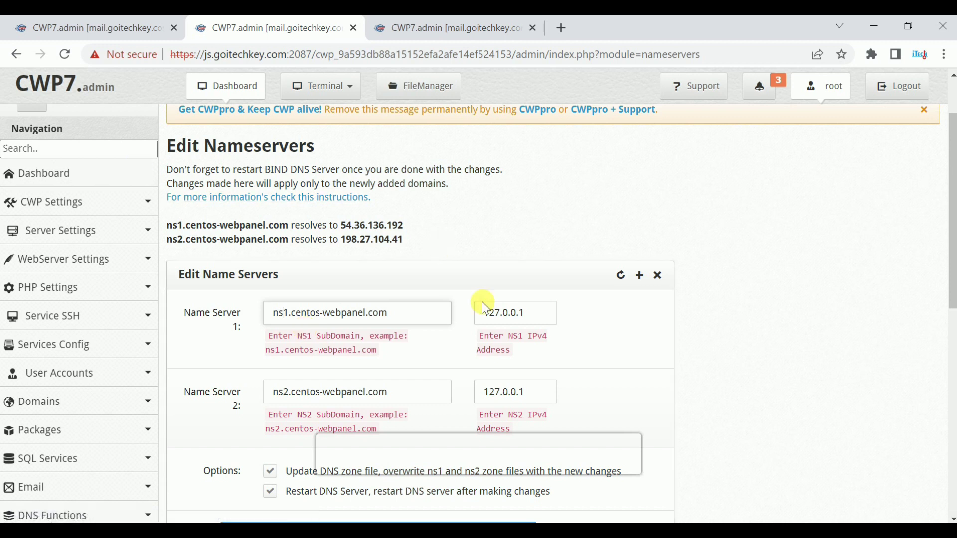
pyautogui.doubleClick(556, 314)
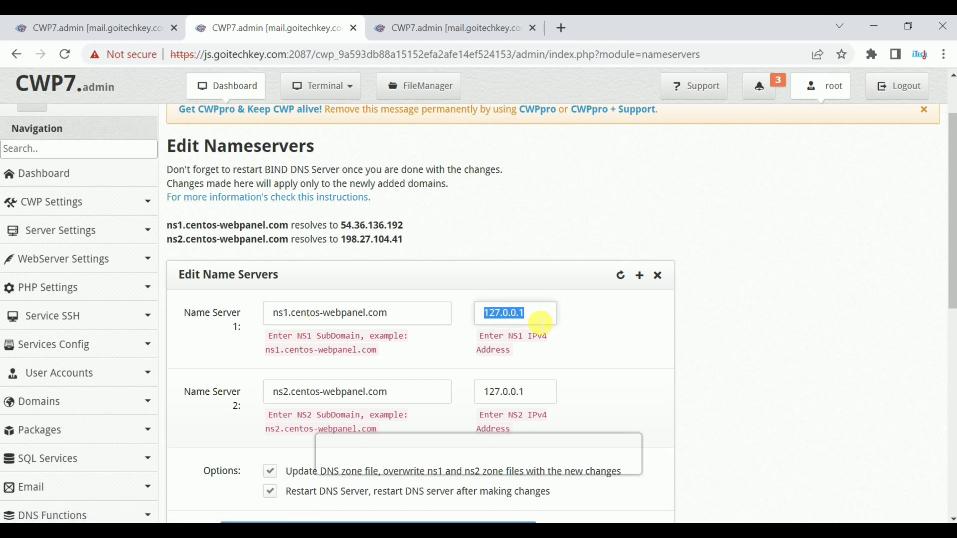
pyautogui.scroll(-2, 277, 382)
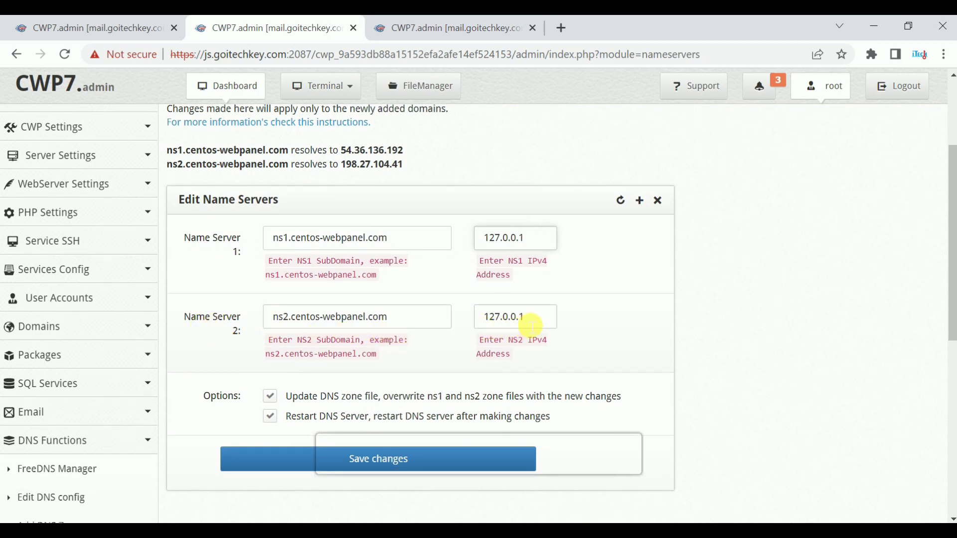
pyautogui.moveTo(533, 322); pyautogui.dragTo(496, 318)
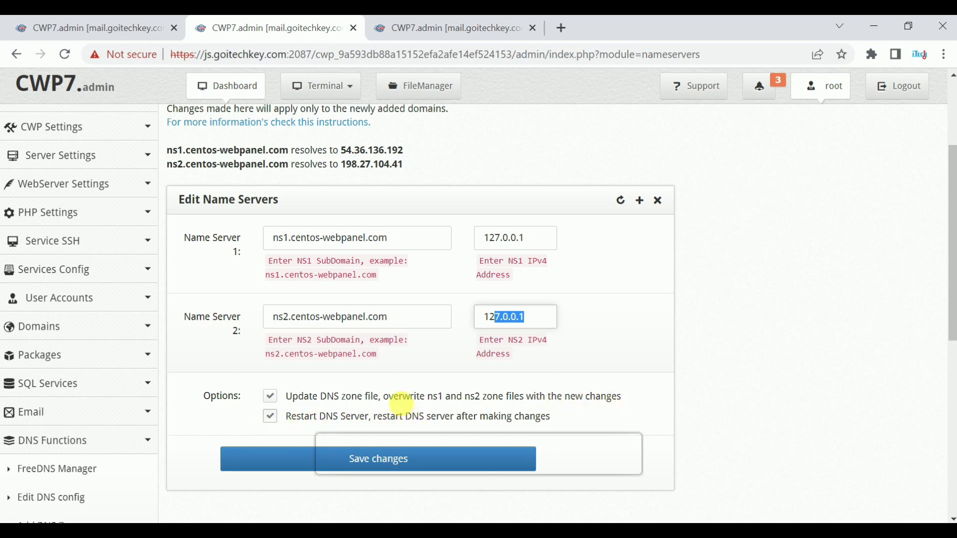
pyautogui.scroll(1, 375, 403)
pyautogui.scroll(-3, 375, 403)
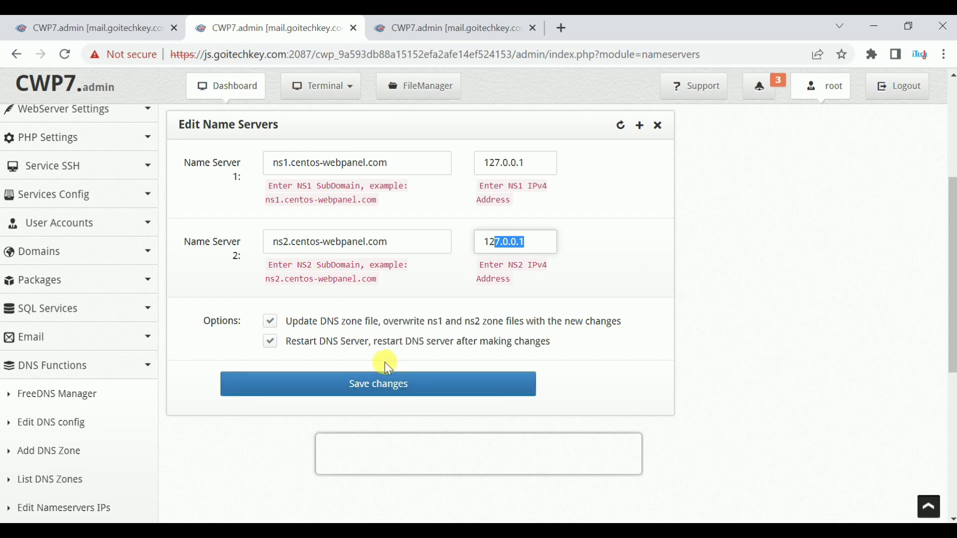
pyautogui.scroll(-2, 381, 364)
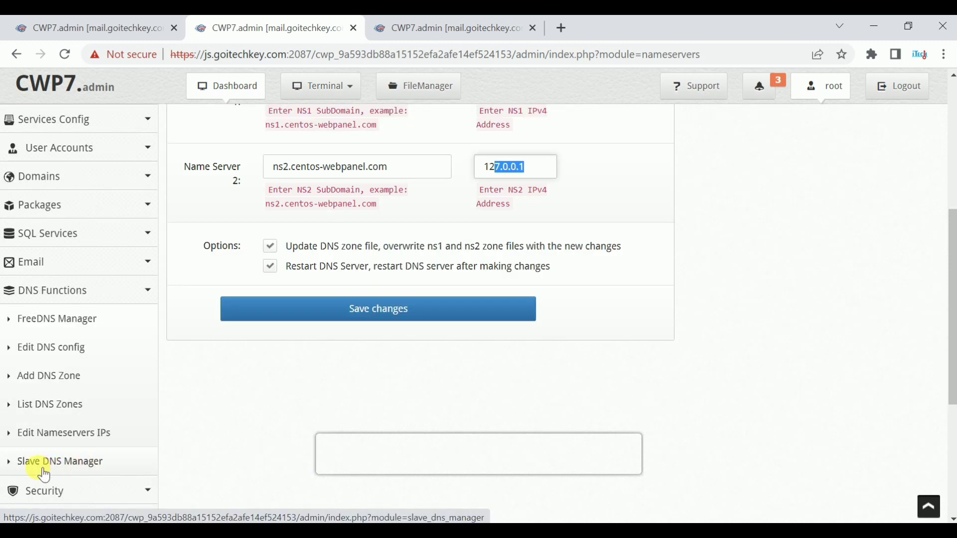
pyautogui.click(79, 463)
# Step: Look over the slave DNS key, URL and master IP 192.168.1.3 fields unchanged, then return to List DNS Zones
pyautogui.click(296, 165)
pyautogui.click(338, 217)
pyautogui.click(331, 257)
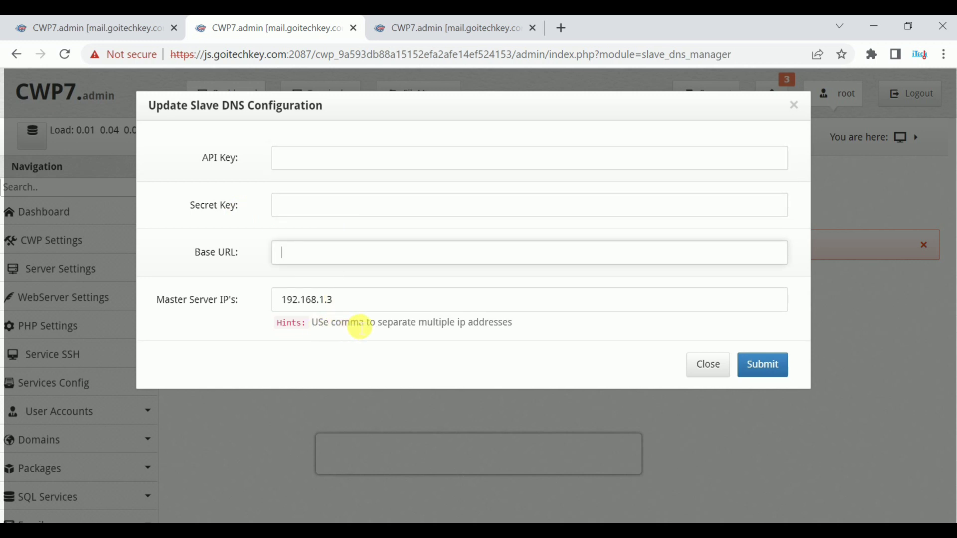
pyautogui.moveTo(357, 306); pyautogui.dragTo(256, 305)
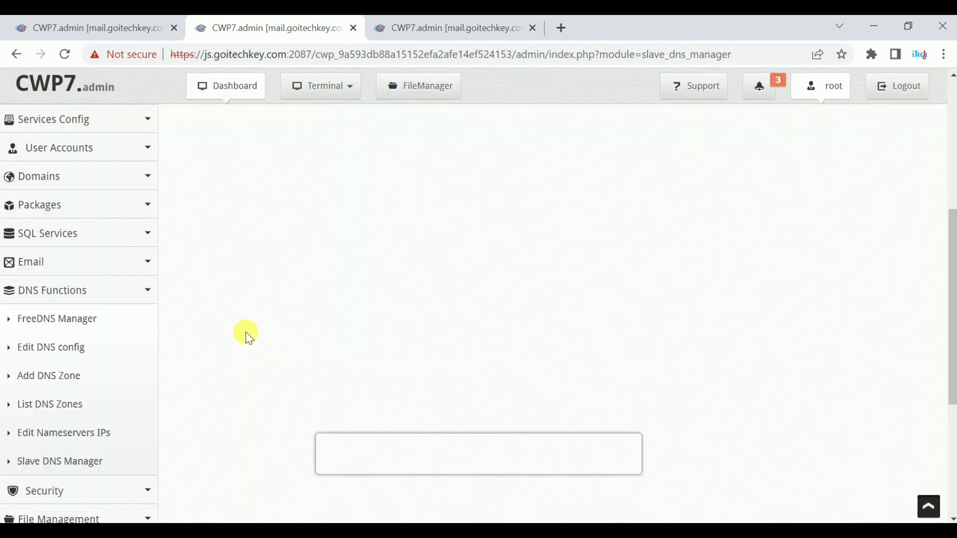
pyautogui.click(50, 412)
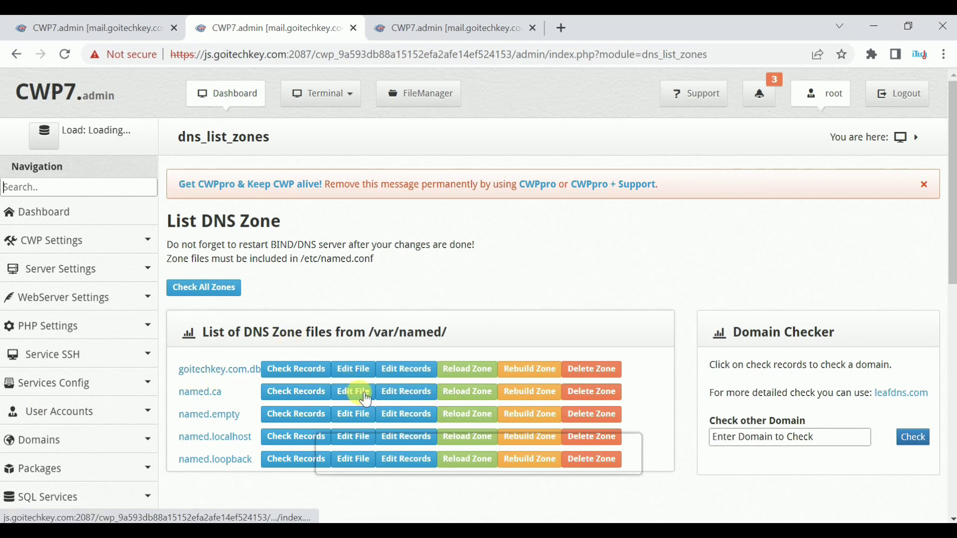
pyautogui.scroll(-10, 75, 302)
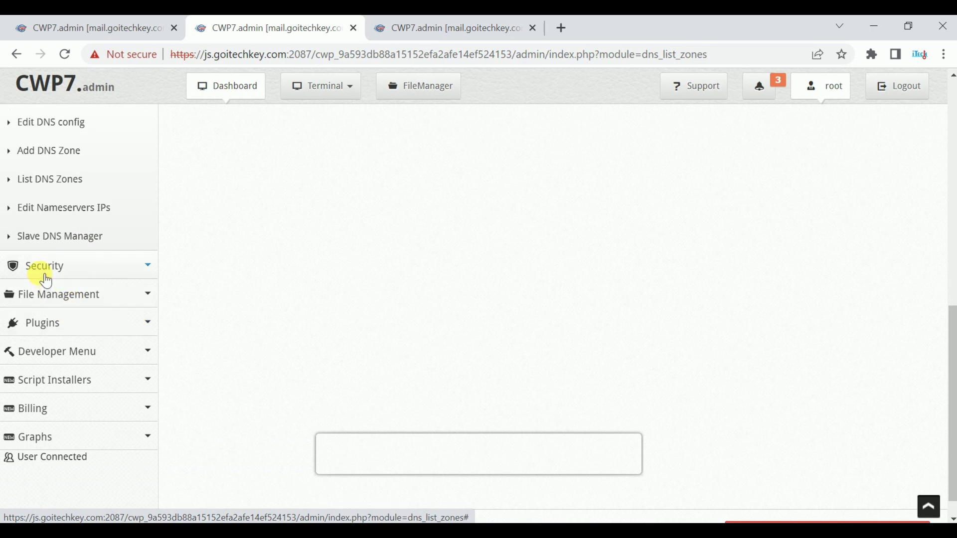
# Step: Open CSF Firewall under Security and load csf.conf into the file editor
pyautogui.click(79, 268)
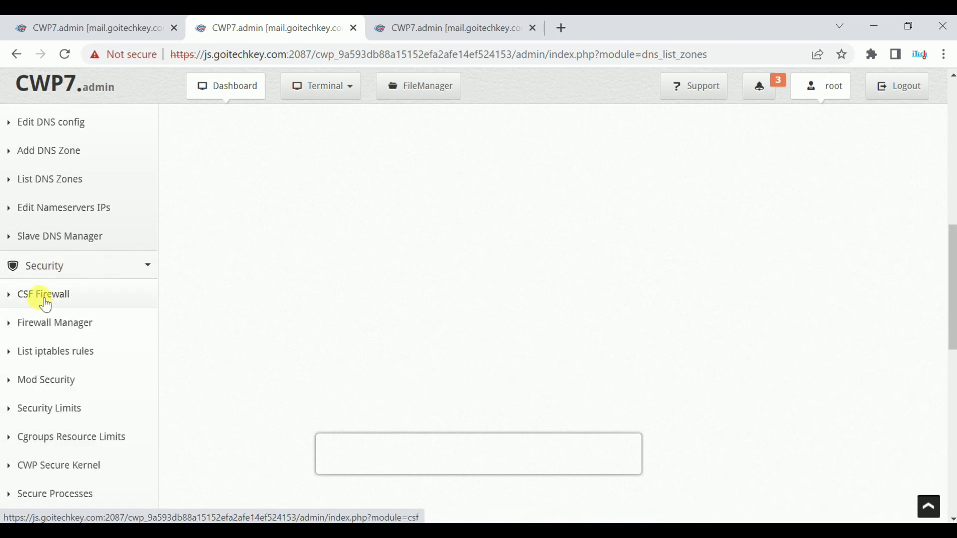
pyautogui.click(46, 302)
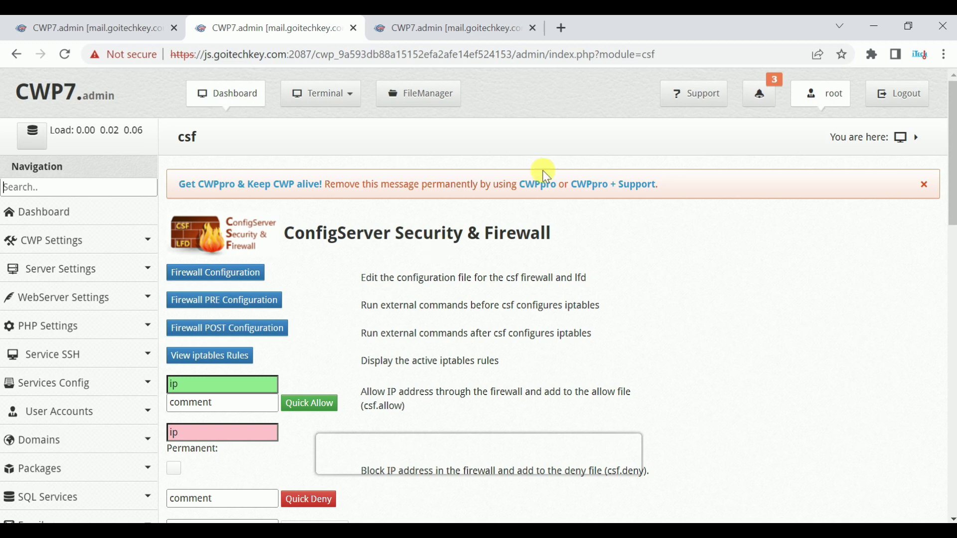
pyautogui.scroll(-1, 372, 215)
pyautogui.scroll(-1, 377, 222)
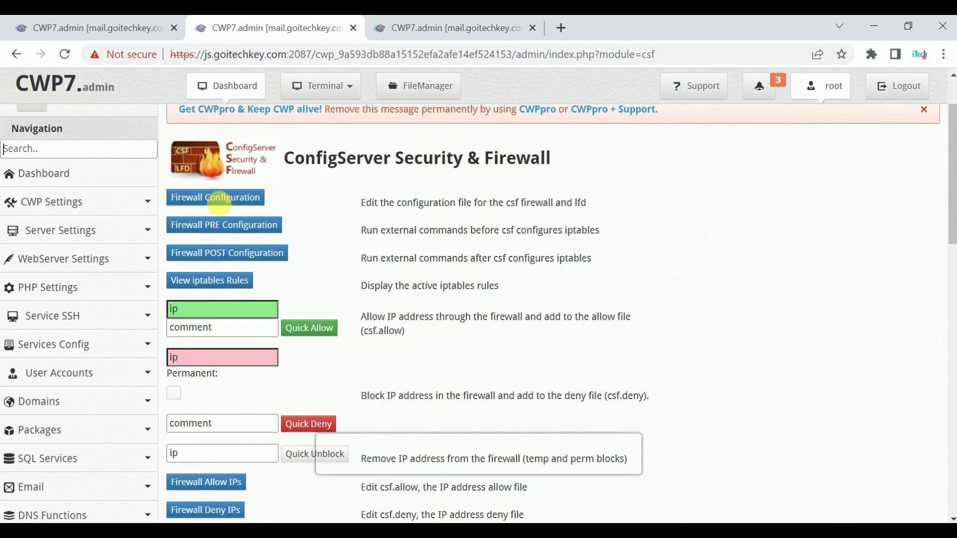
pyautogui.scroll(2, 278, 223)
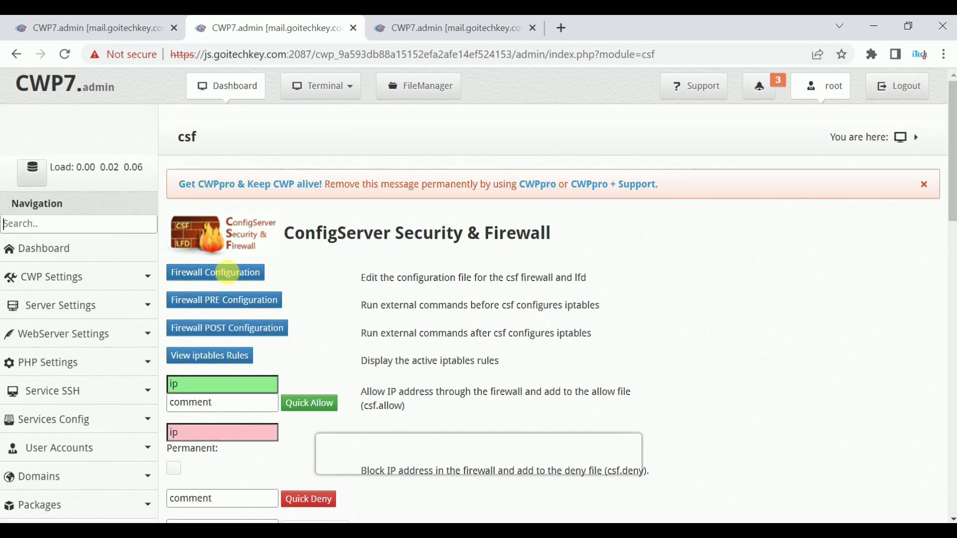
pyautogui.click(208, 274)
# Step: Read csf.conf through SMTP_BLOCK, SMTP_ALLOWLOCAL and DENY_IP_LIMIT, then go back to the CSF overview
pyautogui.scroll(-4, 291, 278)
pyautogui.scroll(-10, 292, 278)
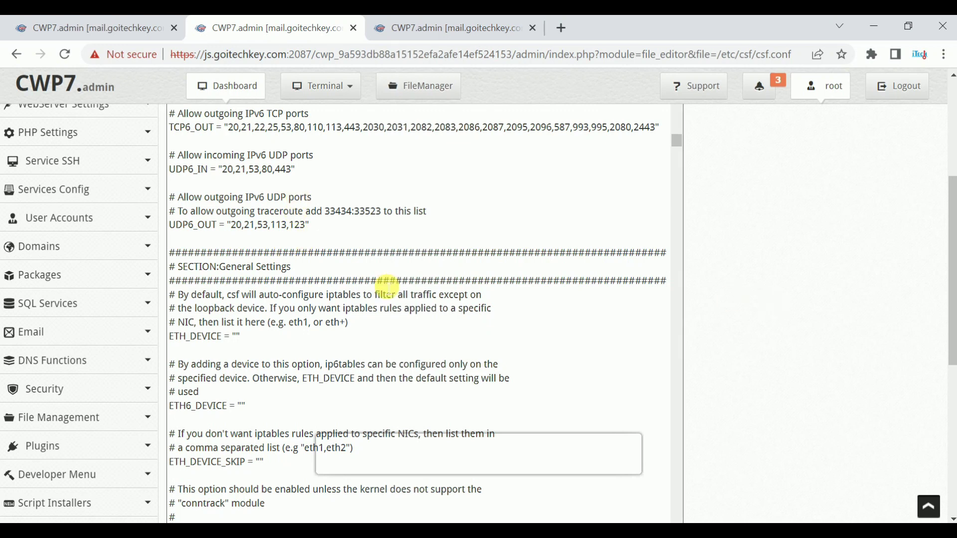
pyautogui.scroll(-7, 384, 289)
pyautogui.scroll(-10, 387, 298)
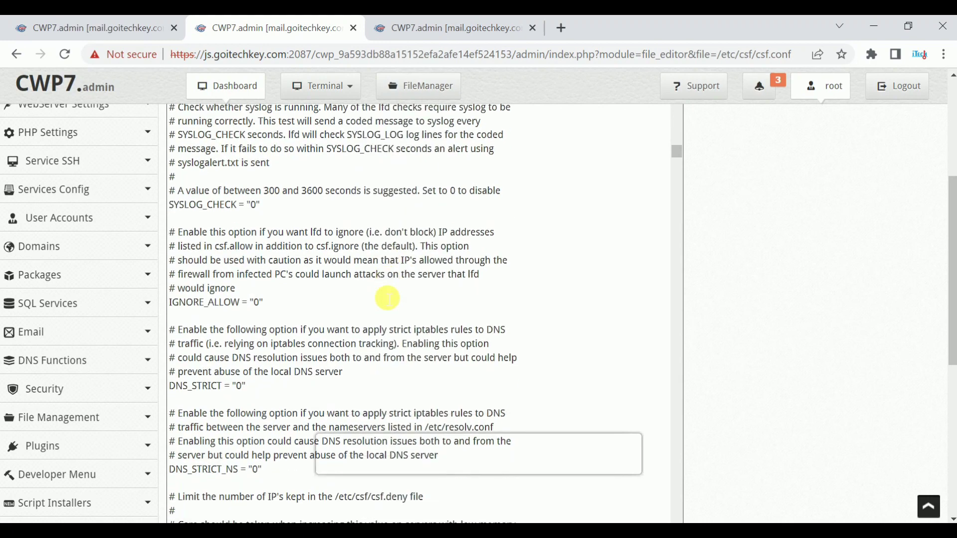
pyautogui.scroll(-8, 390, 298)
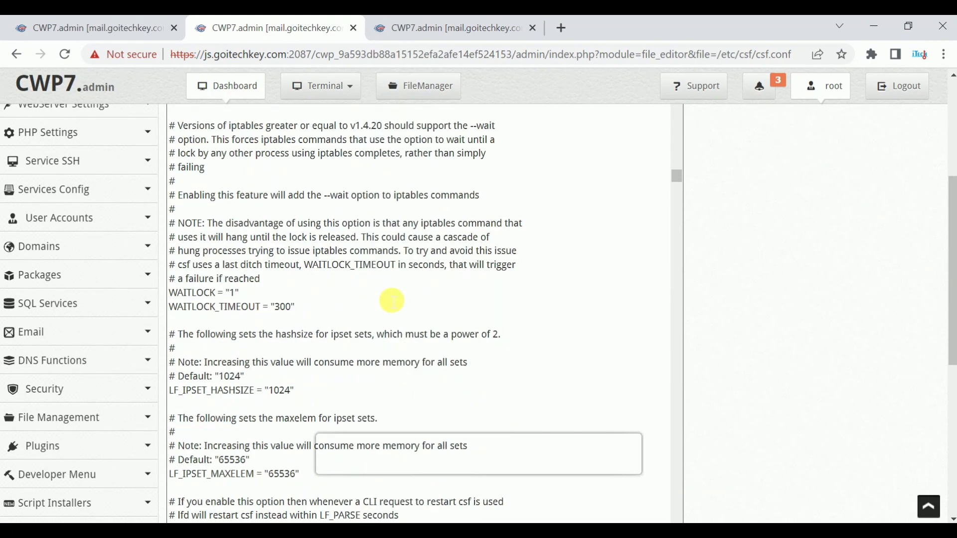
pyautogui.scroll(-6, 689, 358)
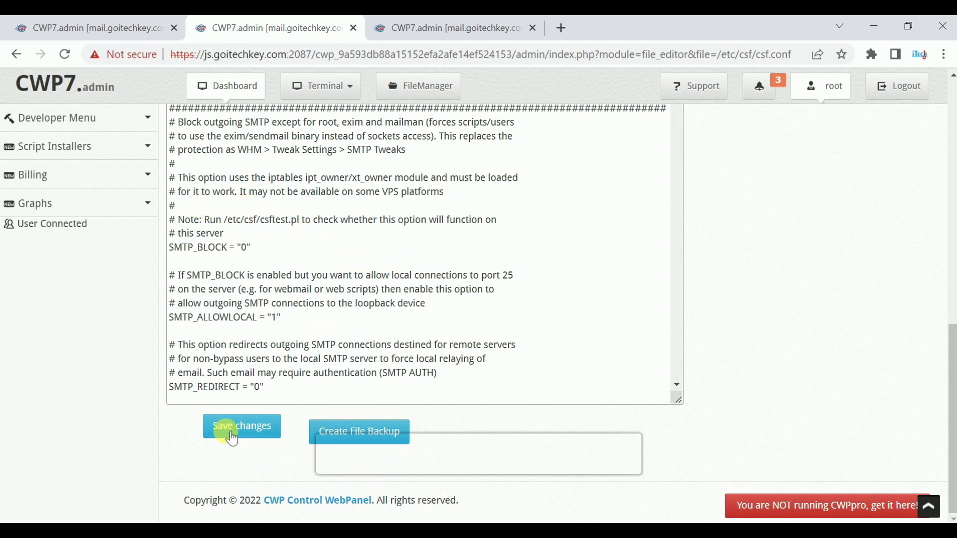
pyautogui.scroll(6, 356, 341)
pyautogui.scroll(15, 357, 341)
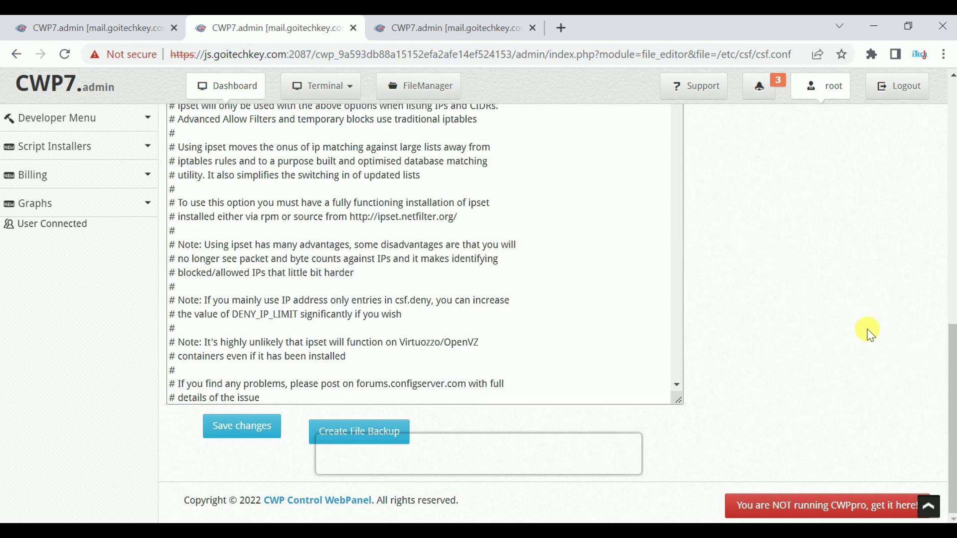
pyautogui.scroll(10, 578, 284)
pyautogui.scroll(5, 581, 288)
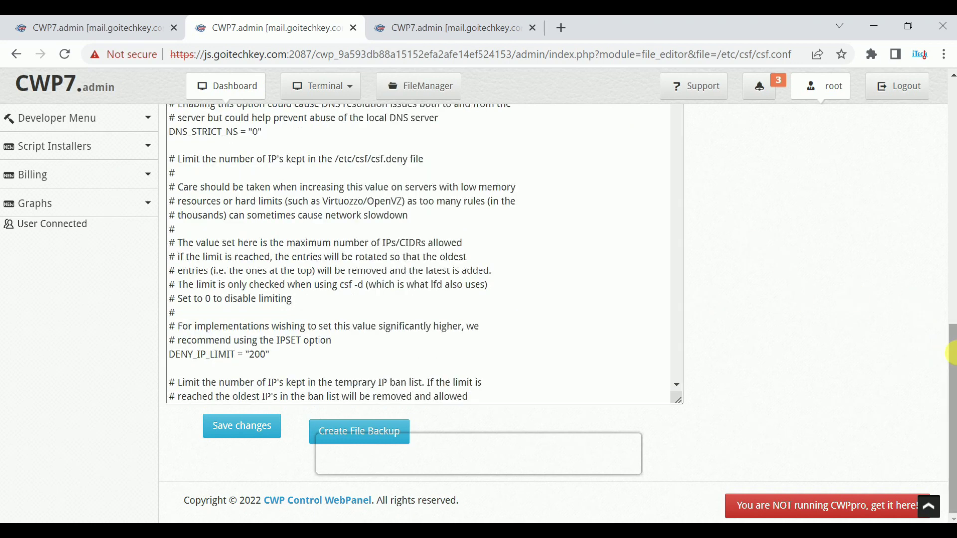
pyautogui.hotkey('alt', 'Left')
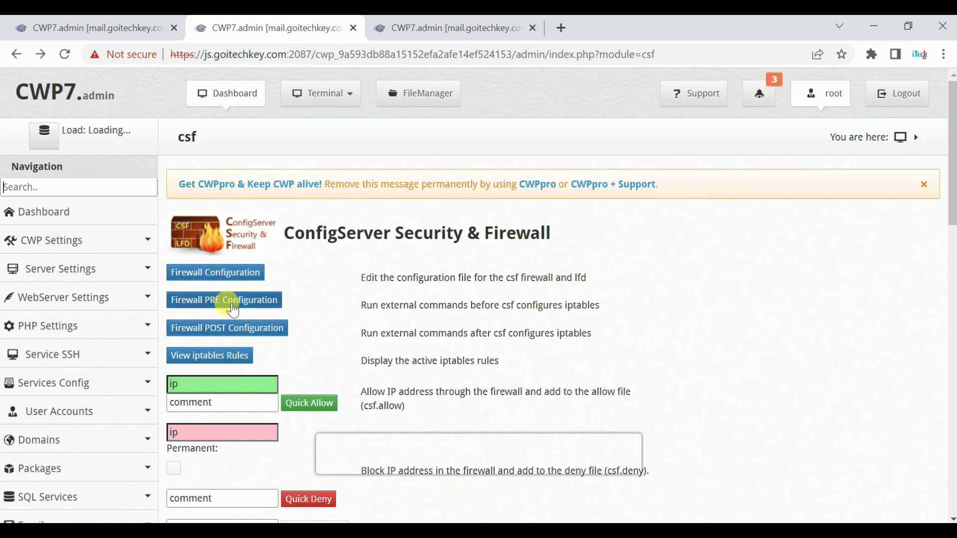
# Step: Open csfpre.sh under Firewall PRE Configuration, scroll through the script, and save it unchanged
pyautogui.click(244, 301)
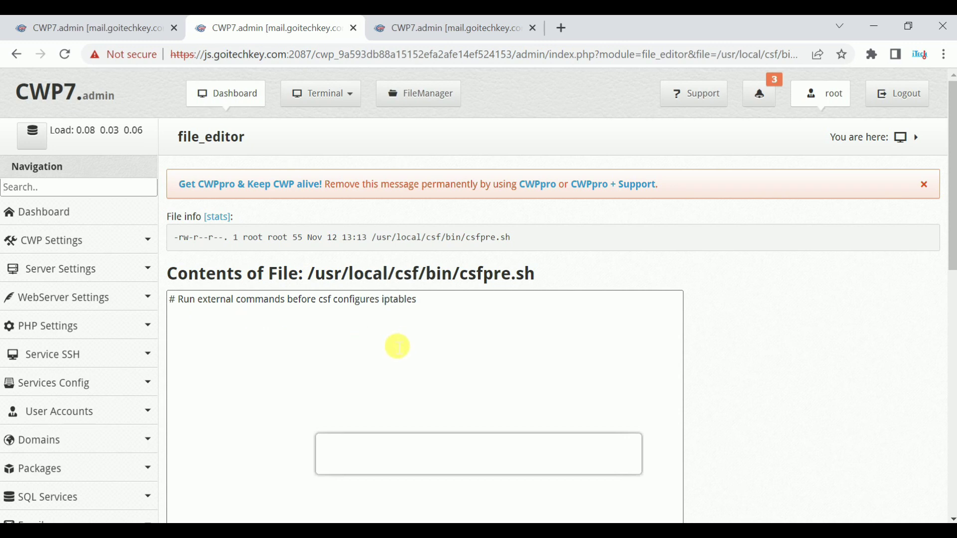
pyautogui.scroll(-3, 402, 339)
pyautogui.scroll(-3, 397, 347)
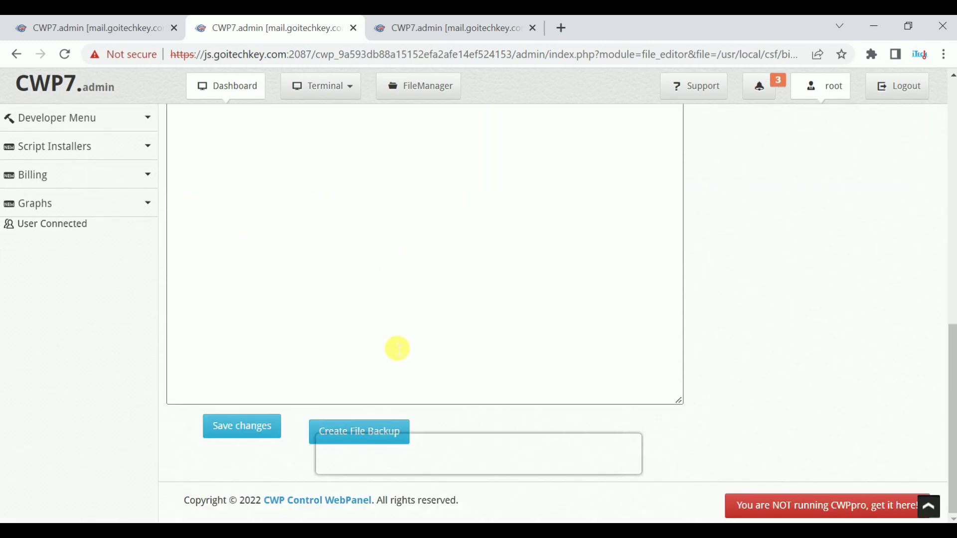
pyautogui.scroll(3, 313, 302)
pyautogui.scroll(-7, 313, 303)
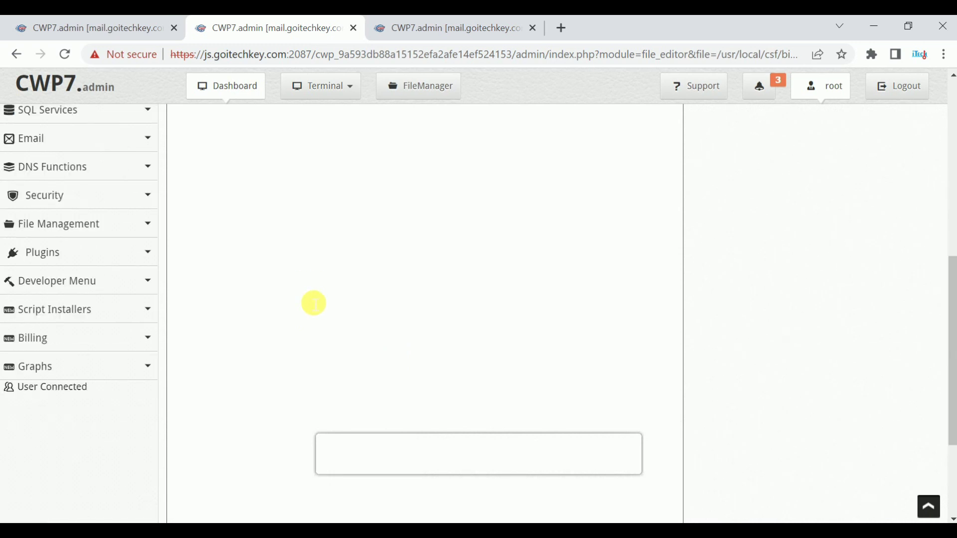
pyautogui.click(237, 442)
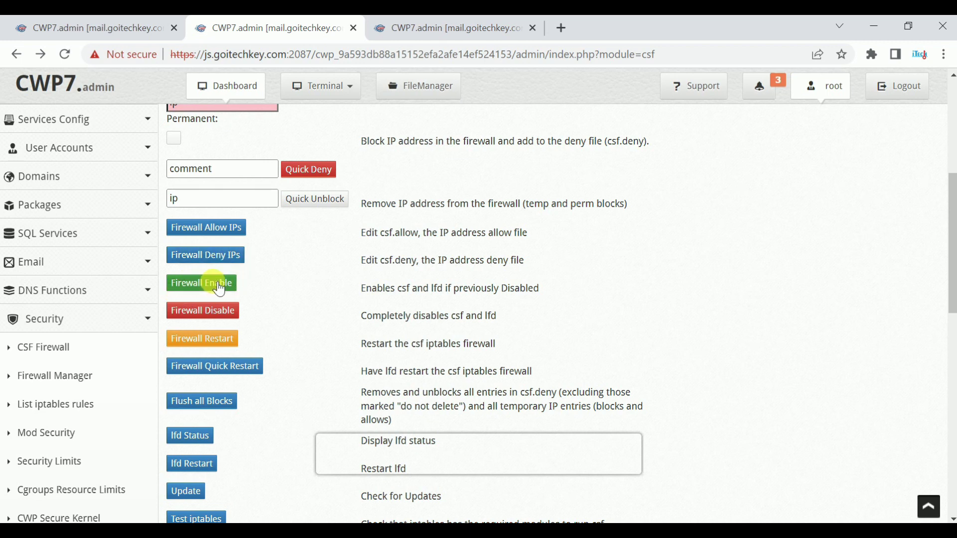
# Step: Restart the csf firewall, review the INPUT/OUTPUT/ALLOWIN chain flush output, and expand the Security menu
pyautogui.scroll(2, 219, 289)
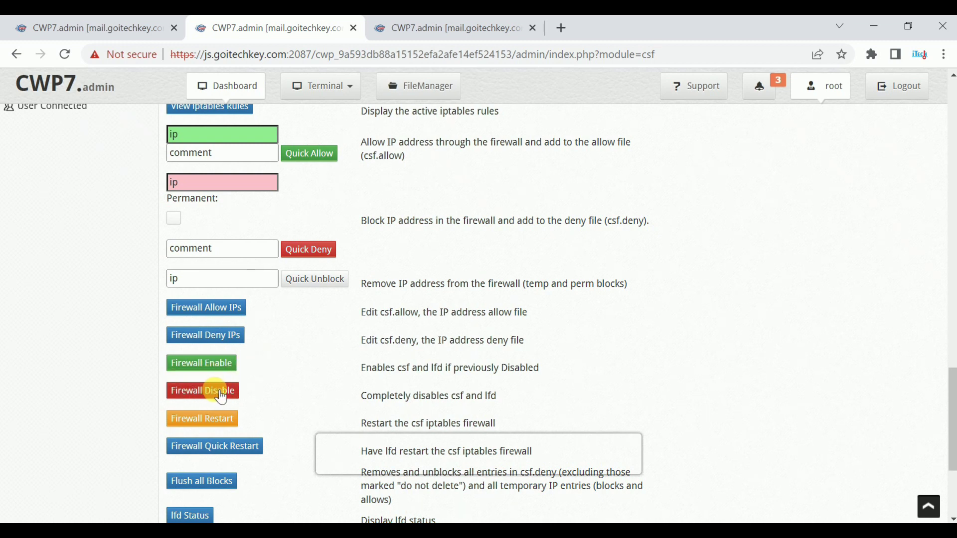
pyautogui.scroll(-2, 228, 397)
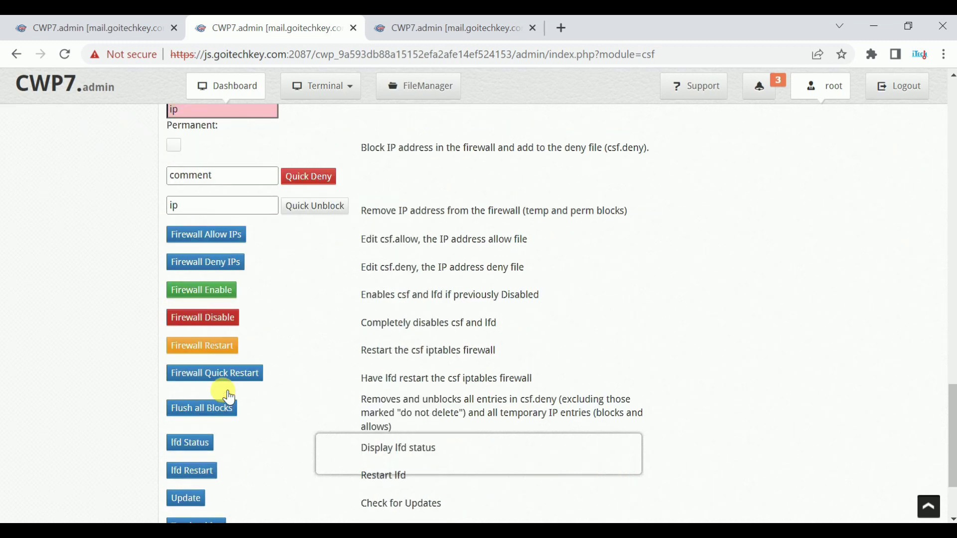
pyautogui.click(213, 349)
pyautogui.scroll(-10, 286, 339)
pyautogui.scroll(-10, 292, 344)
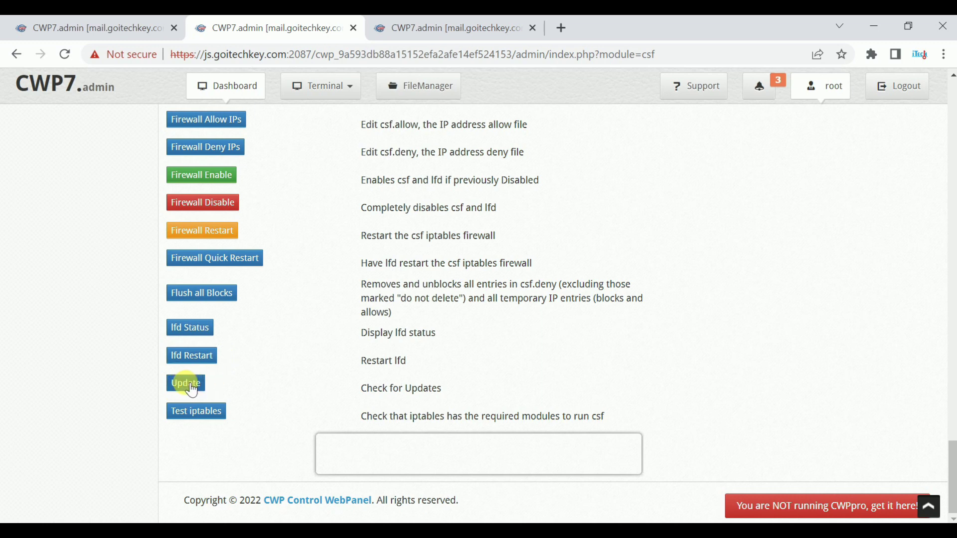
pyautogui.click(192, 417)
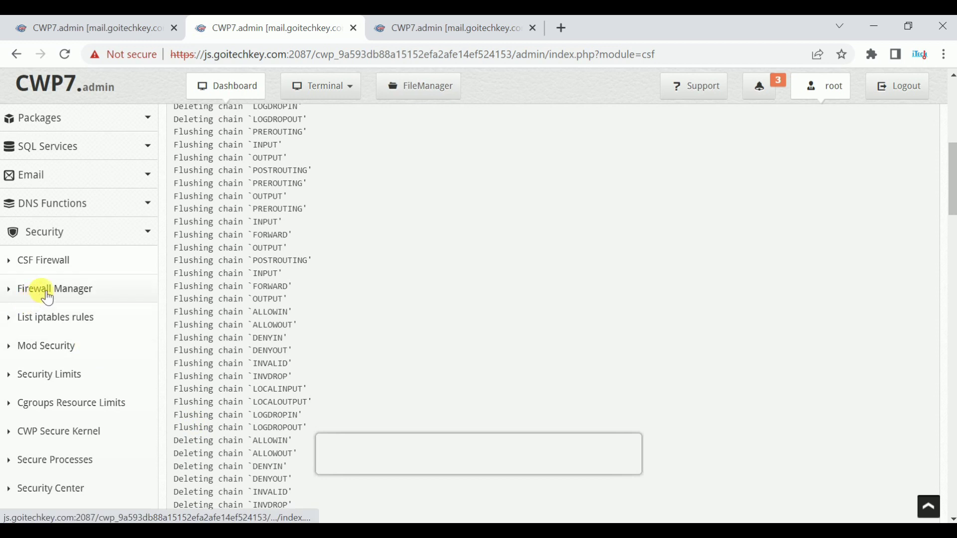
# Step: Review the whitelist and blacklist panels on the Security > Firewall Manager page
pyautogui.click(46, 294)
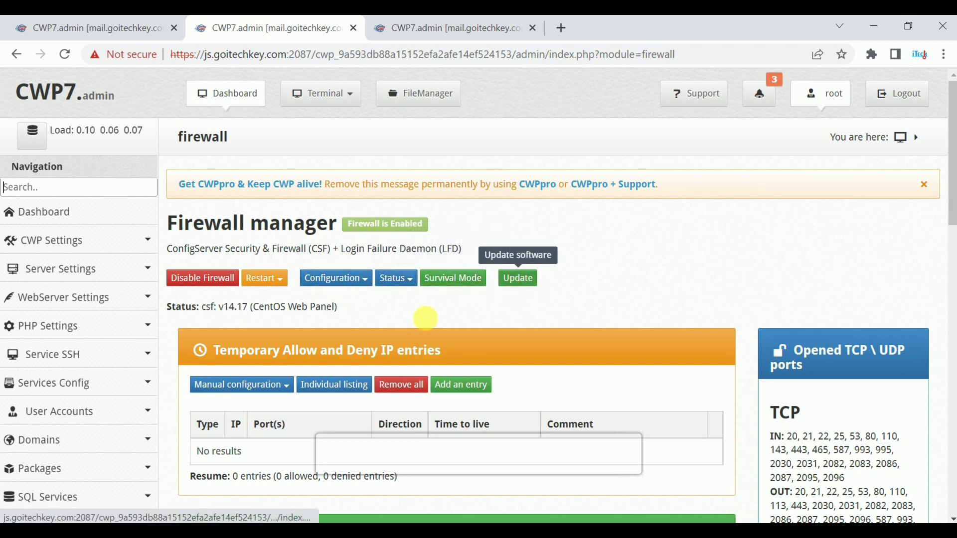
pyautogui.scroll(-7, 425, 318)
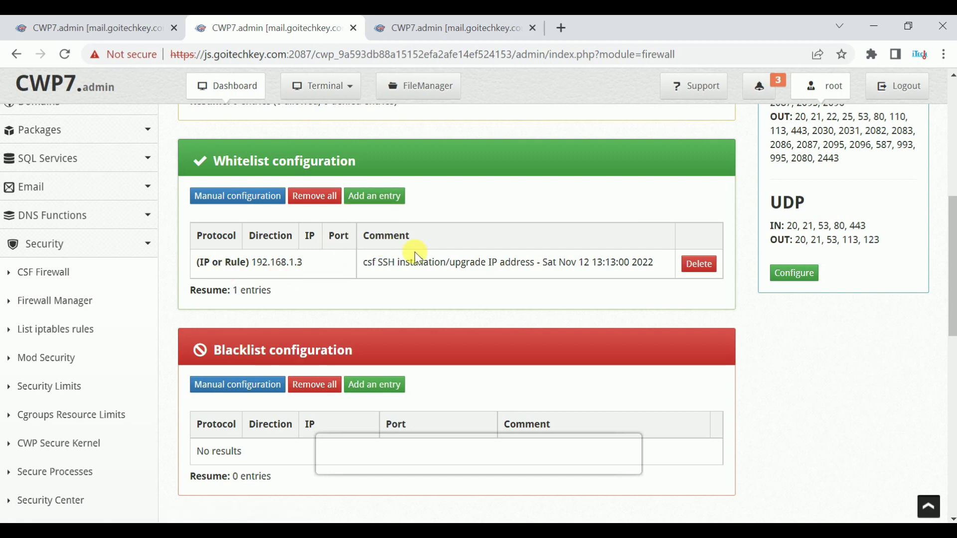
pyautogui.scroll(-3, 381, 244)
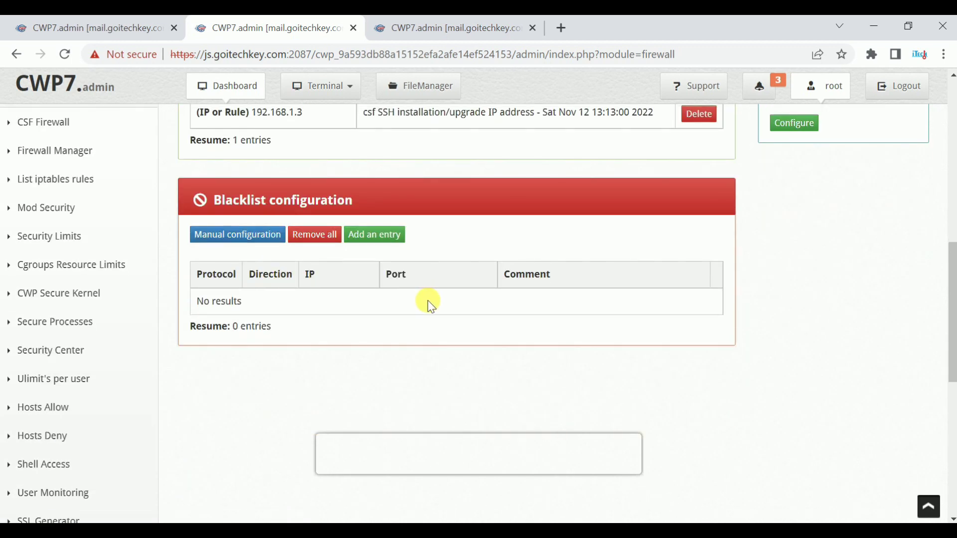
pyautogui.scroll(3, 42, 337)
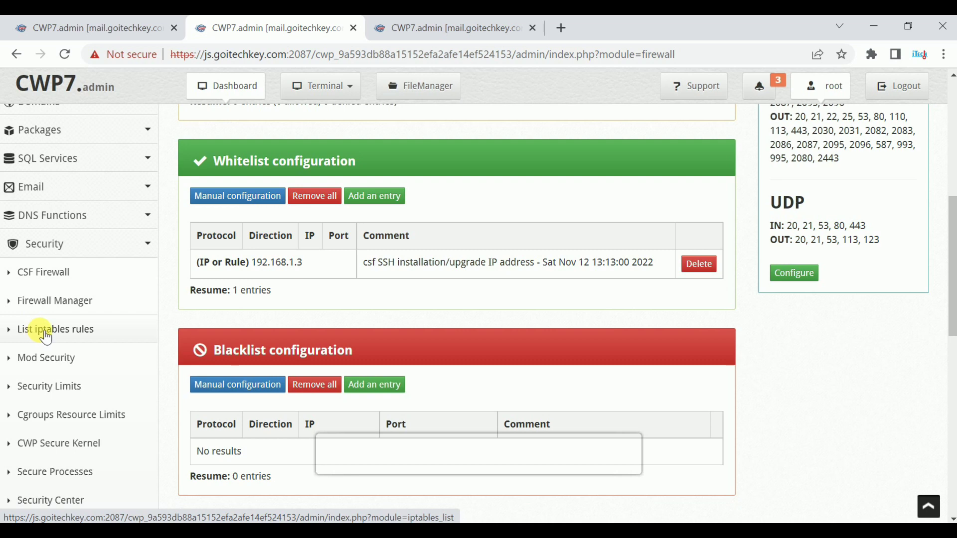
# Step: List the active iptables rules and scroll through them
pyautogui.click(46, 332)
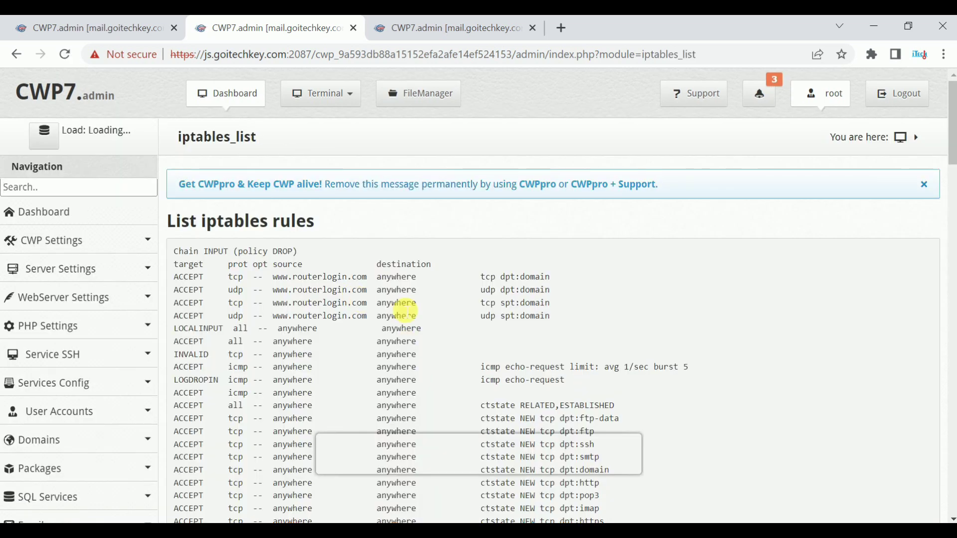
pyautogui.scroll(-10, 401, 312)
pyautogui.scroll(-5, 401, 311)
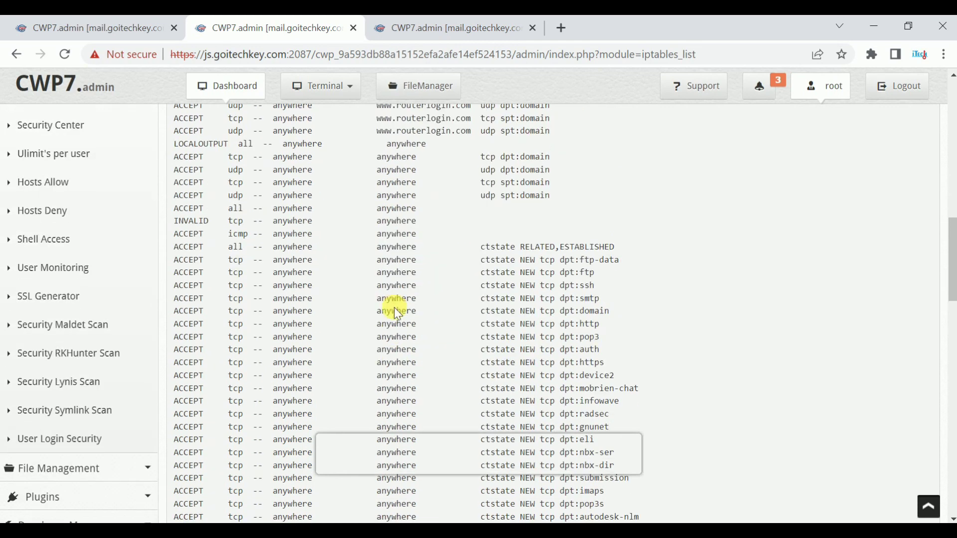
pyautogui.scroll(5, 402, 314)
pyautogui.click(49, 214)
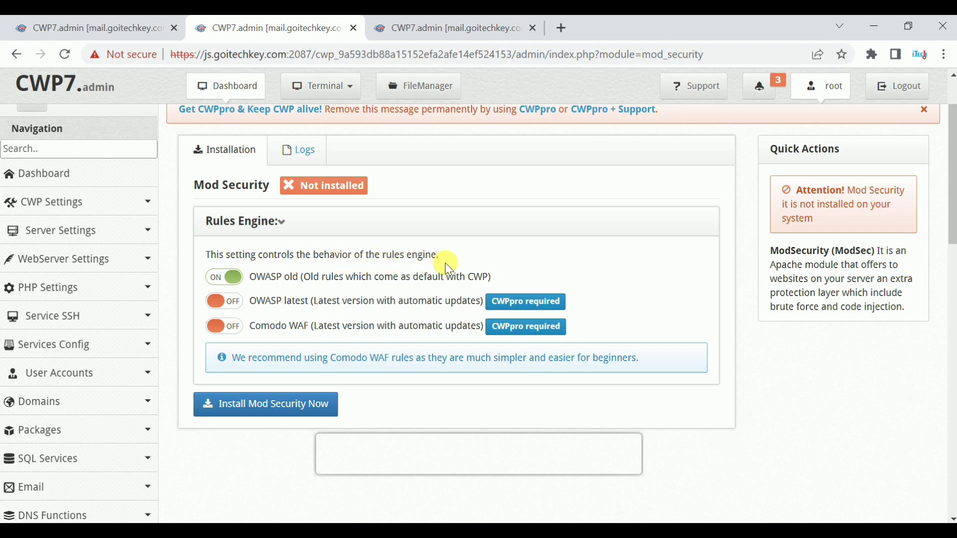
# Step: Scroll through the Mod Security Rules Engine settings: Not installed, only OWASP old rules enabled
pyautogui.scroll(-1, 319, 323)
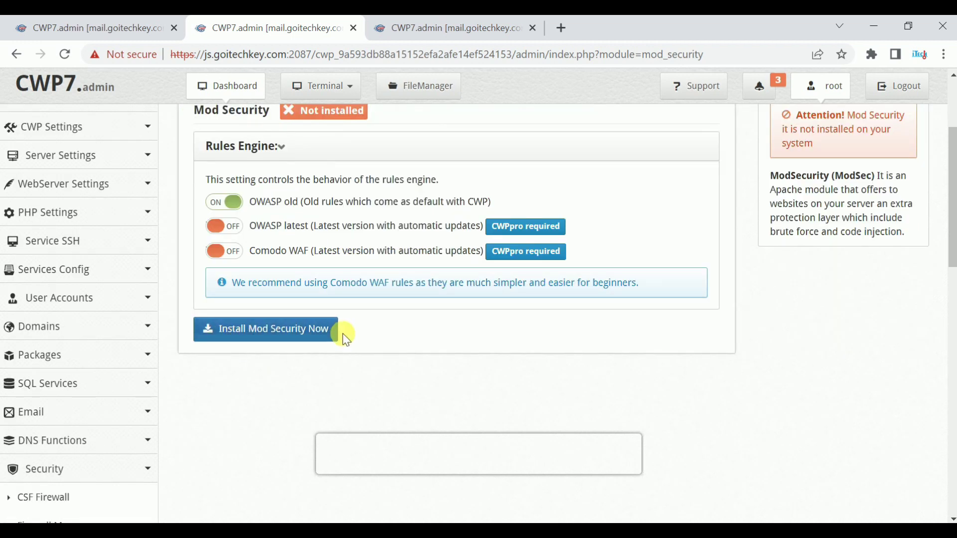
pyautogui.scroll(2, 232, 355)
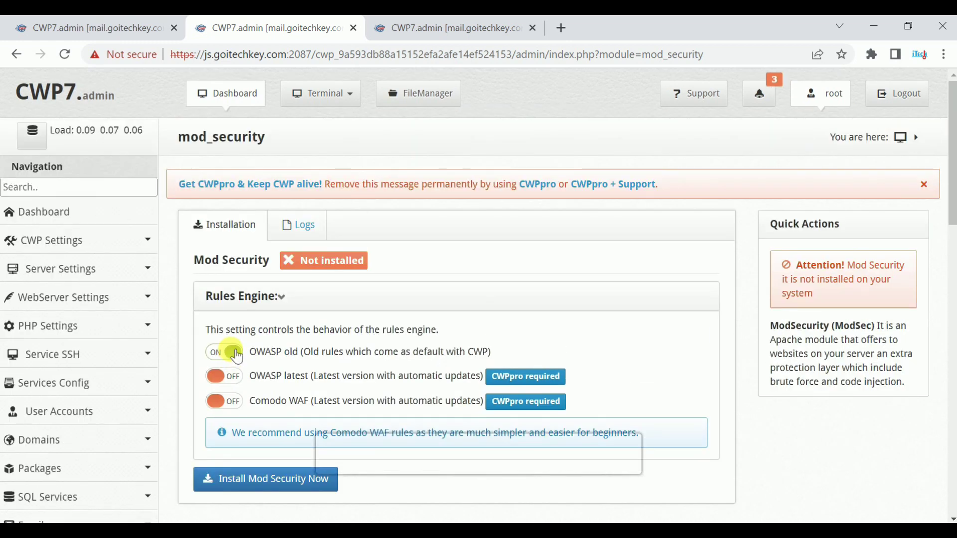
pyautogui.scroll(-1, 232, 355)
pyautogui.scroll(-5, 234, 356)
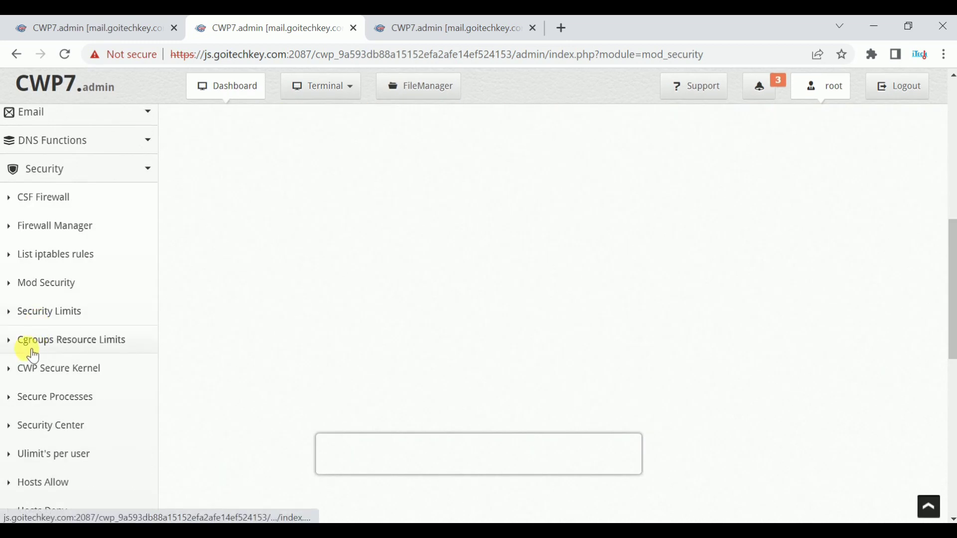
# Step: View Cgroups Resource Limits, CWP Secure Kernel with its More options, then the per-user ulimit process table
pyautogui.click(72, 343)
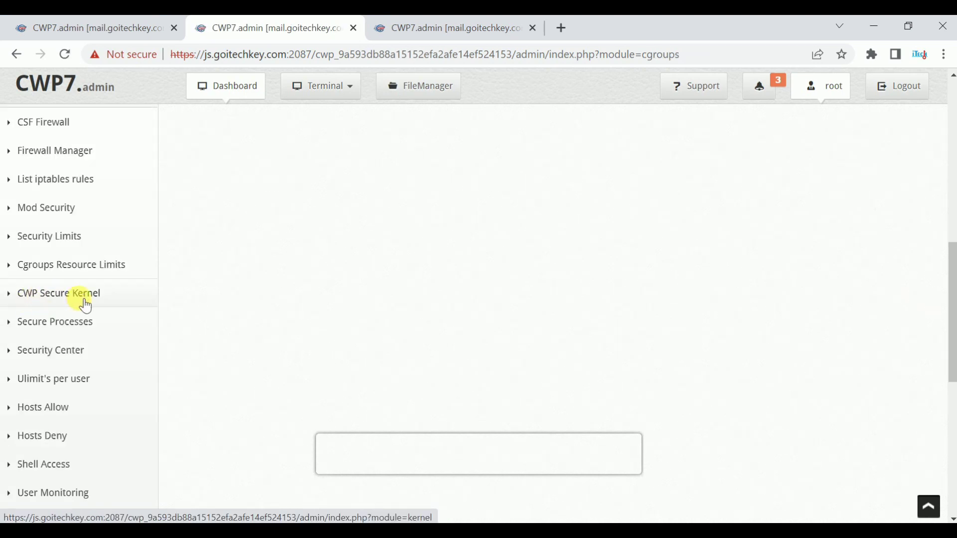
pyautogui.click(86, 304)
pyautogui.click(708, 188)
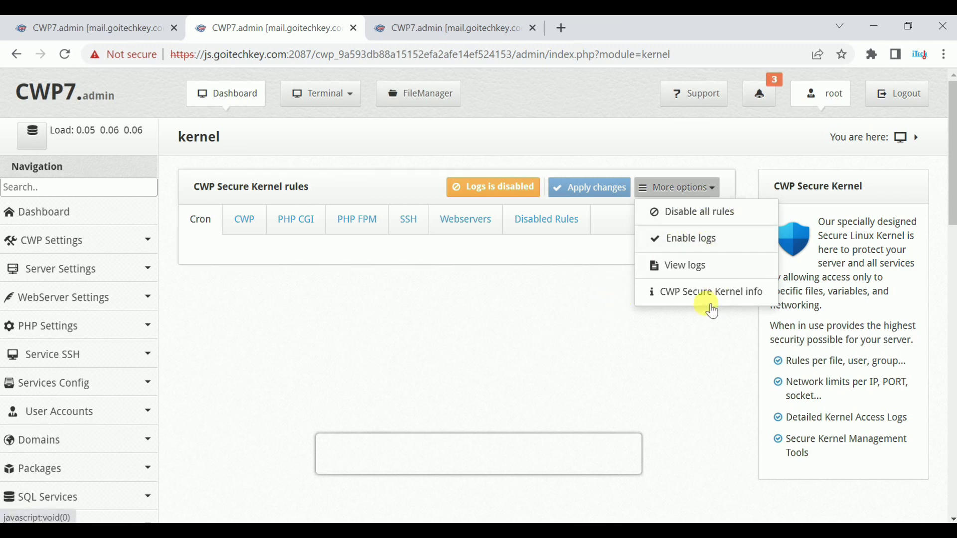
pyautogui.scroll(-10, 41, 237)
pyautogui.click(41, 231)
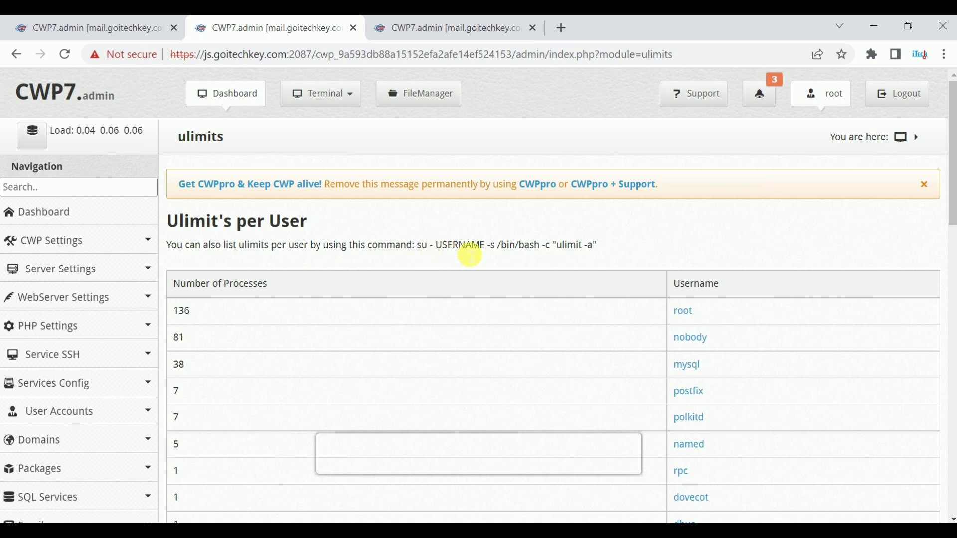
pyautogui.scroll(-10, 35, 263)
# Step: Glance at /etc/hosts.allow, then open /etc/hosts.deny, which holds only commented tcp_wrappers guidance
pyautogui.click(35, 262)
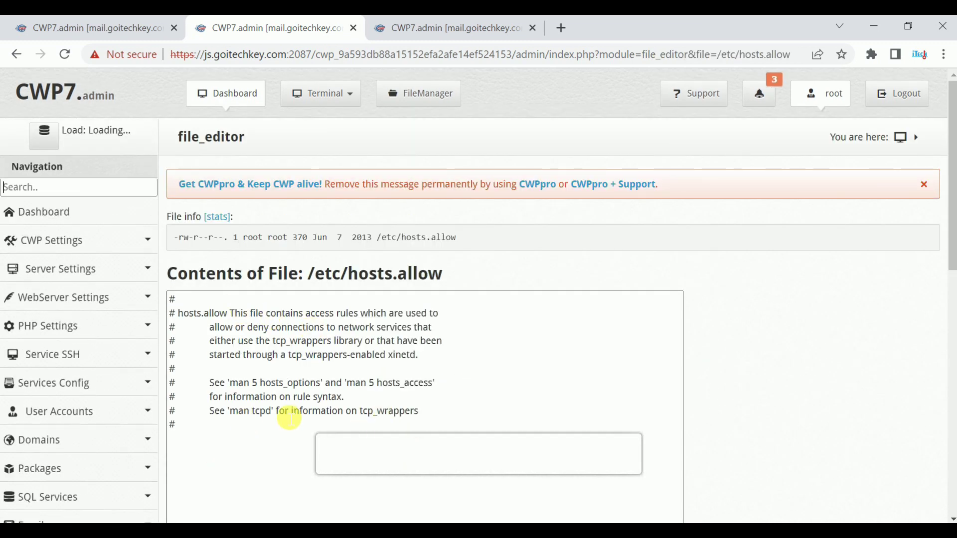
pyautogui.scroll(-10, 42, 444)
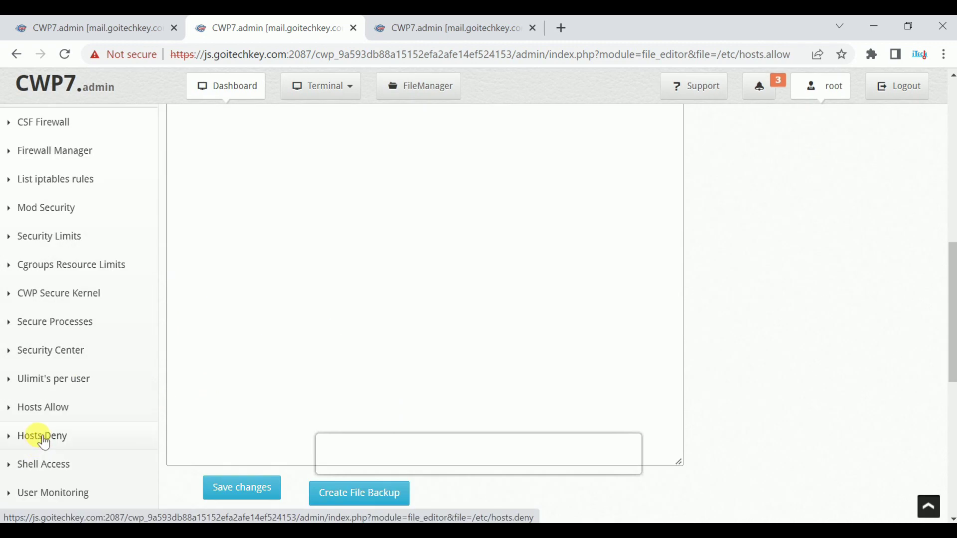
pyautogui.click(44, 441)
pyautogui.scroll(-3, 316, 349)
pyautogui.scroll(-5, 118, 347)
pyautogui.scroll(-3, 48, 246)
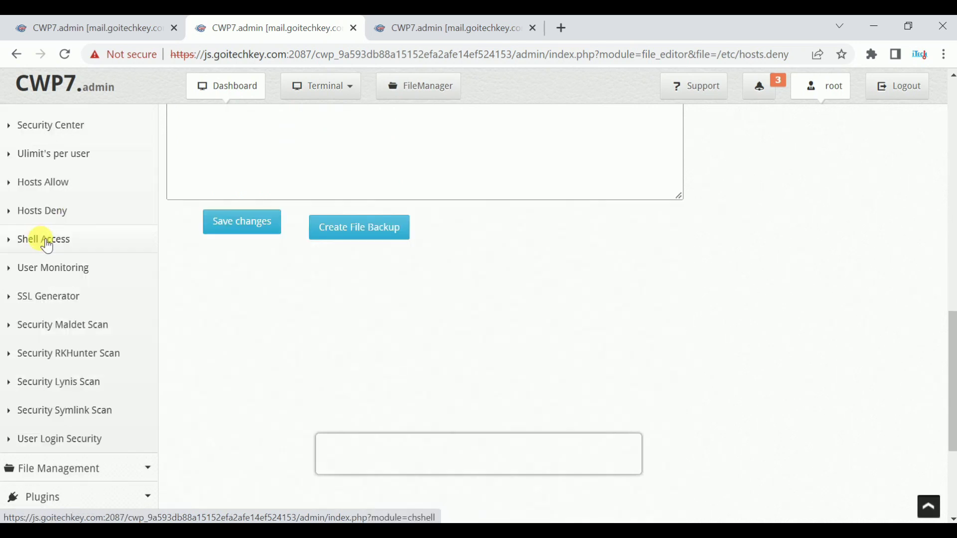
# Step: Check the account's Shell access choices on Shell Access, leaving it Disabled with /sbin/nologin
pyautogui.click(44, 241)
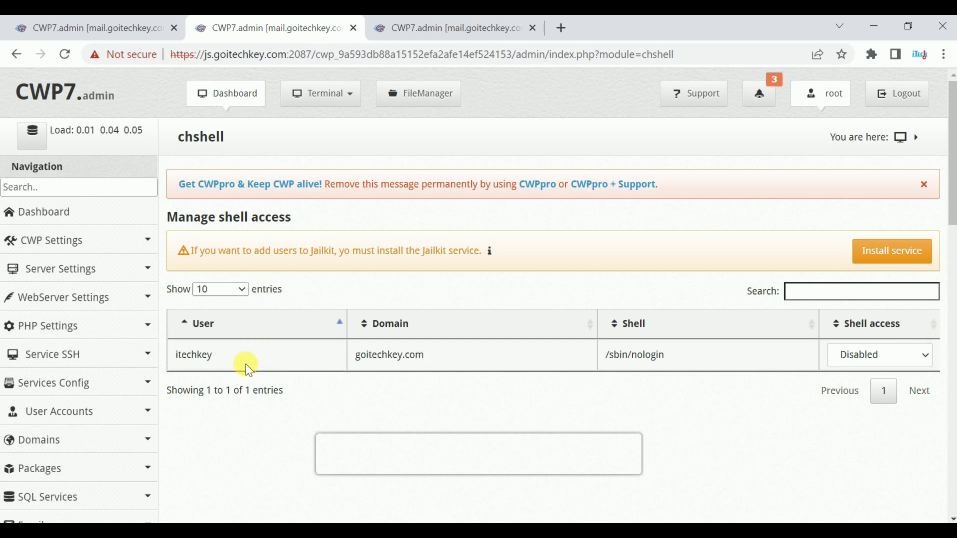
pyautogui.scroll(-2, 279, 307)
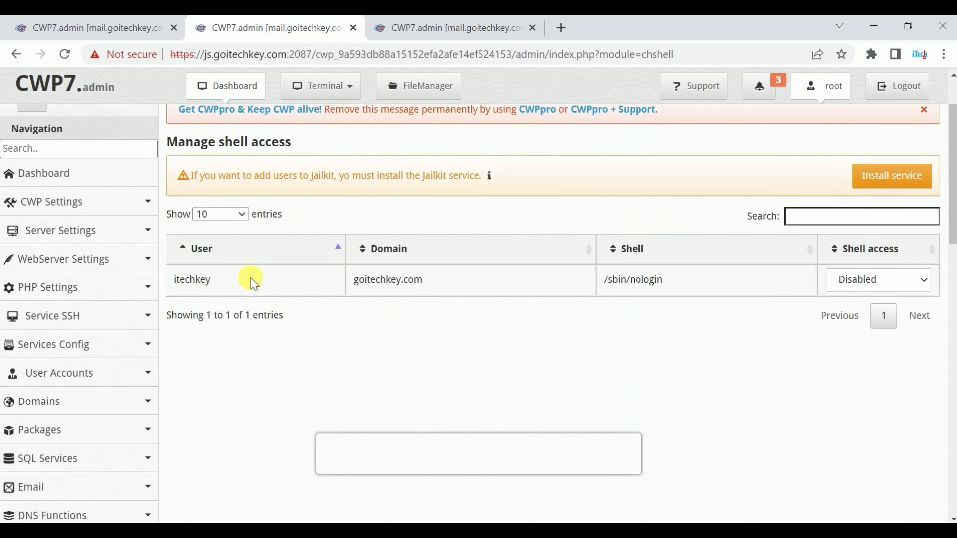
pyautogui.scroll(-2, 260, 287)
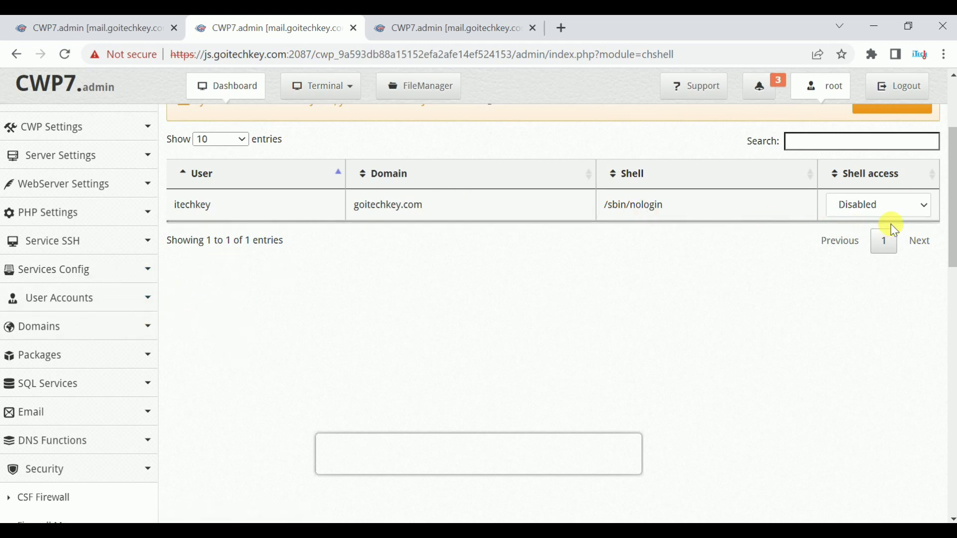
pyautogui.click(878, 205)
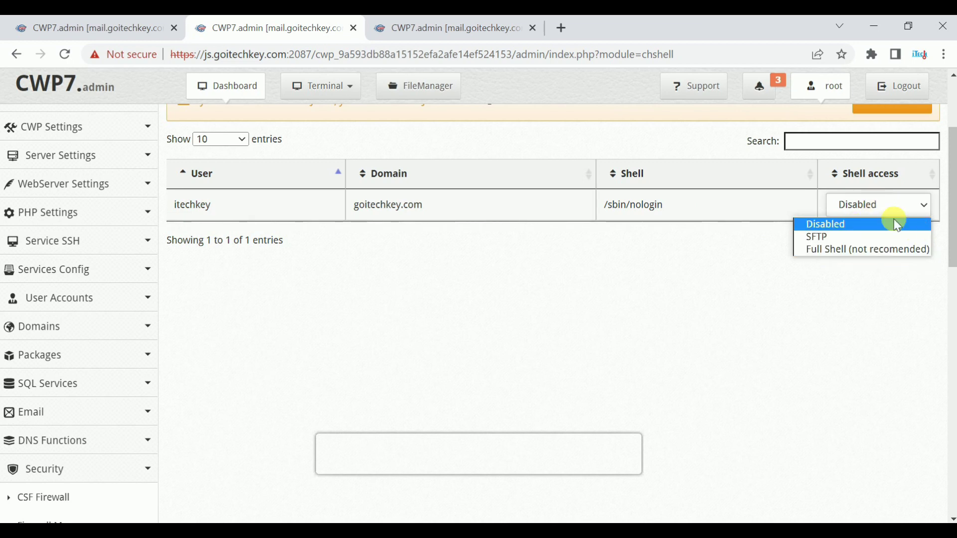
pyautogui.click(707, 260)
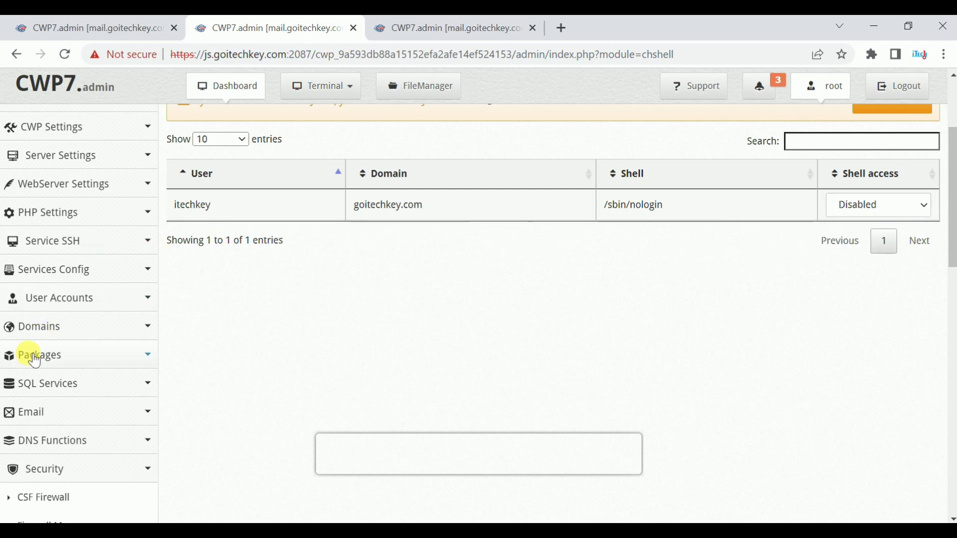
pyautogui.scroll(-8, 55, 399)
pyautogui.click(49, 426)
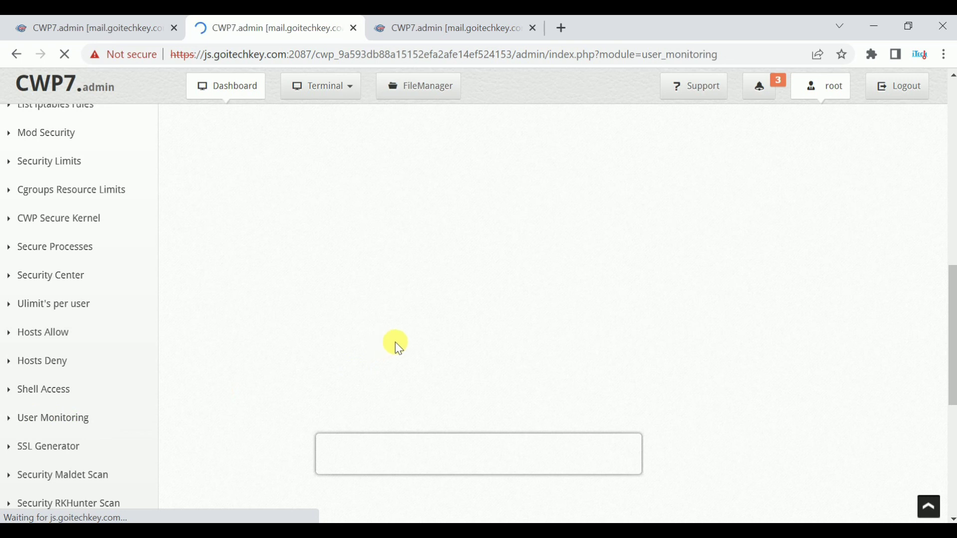
# Step: Check one user's Select Action options on User Monitoring, keeping Open Sockets selected
pyautogui.click(260, 316)
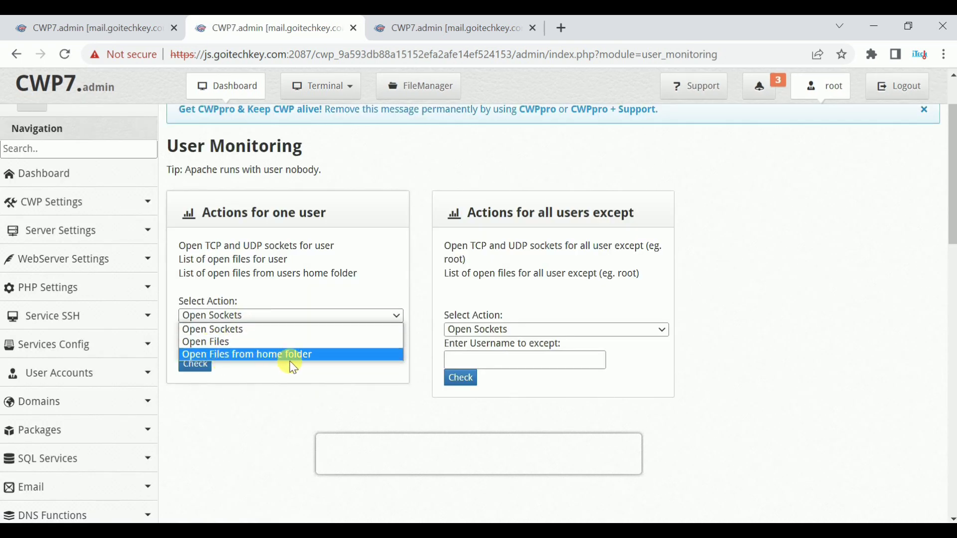
pyautogui.click(349, 189)
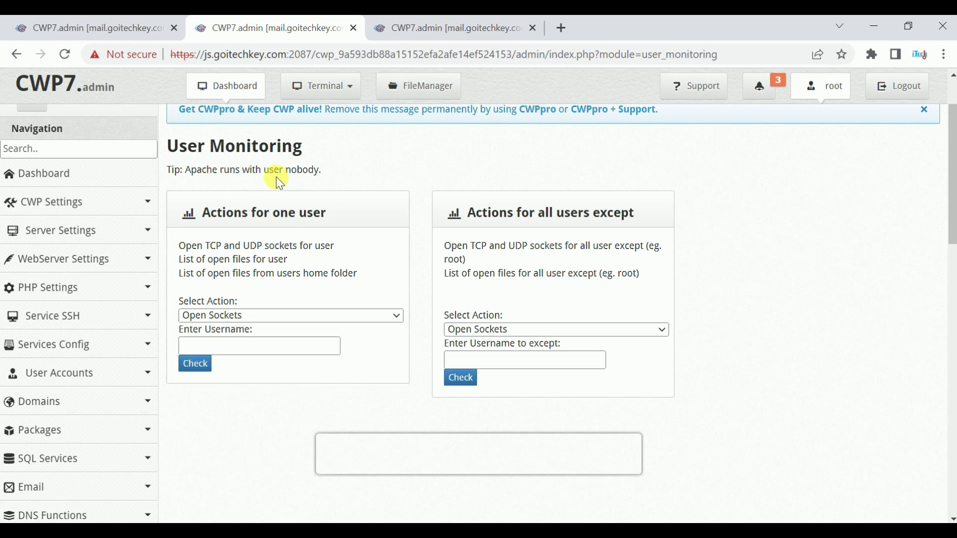
pyautogui.scroll(-3, 314, 201)
pyautogui.scroll(-6, 50, 309)
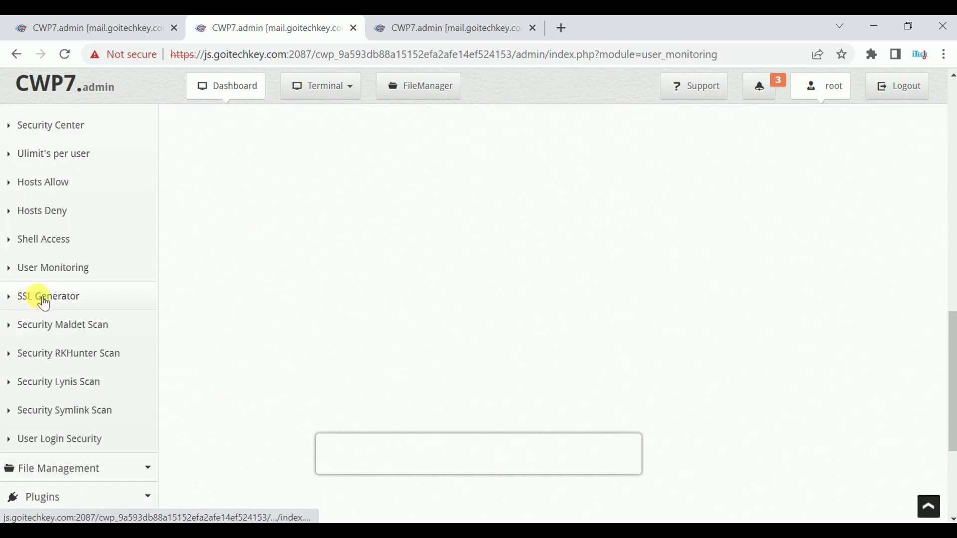
pyautogui.click(54, 299)
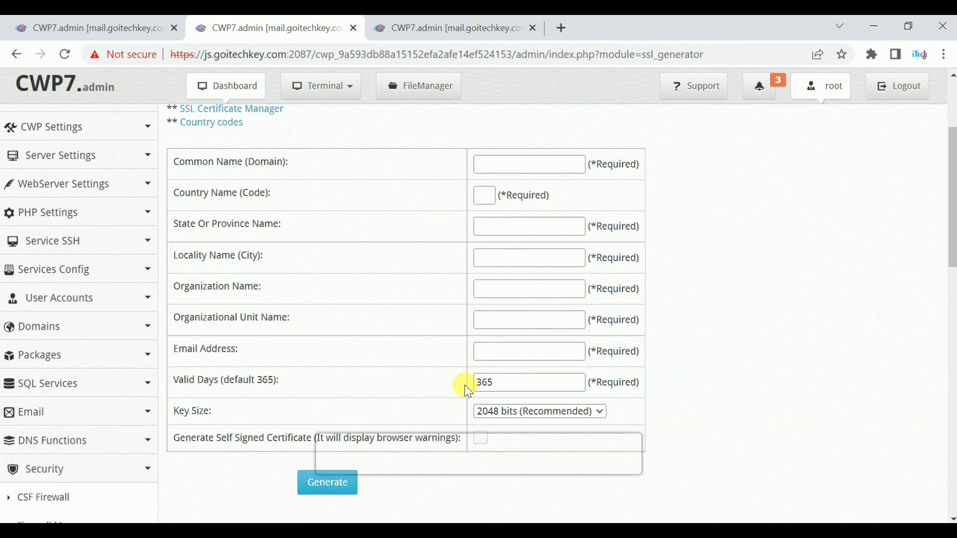
# Step: Scroll through the SSL Generator certificate form, noting 365 Valid Days and 2048-bit key size
pyautogui.scroll(2, 386, 337)
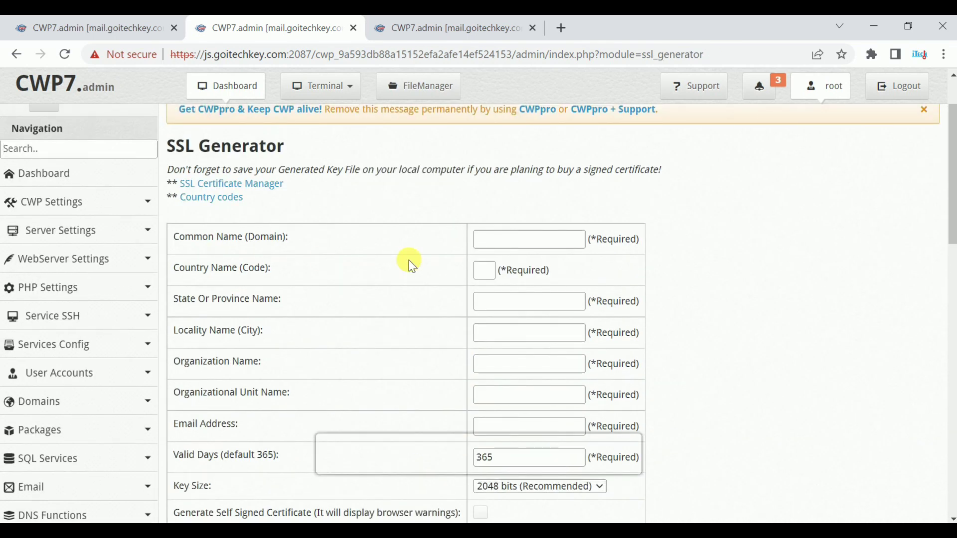
pyautogui.scroll(-2, 199, 279)
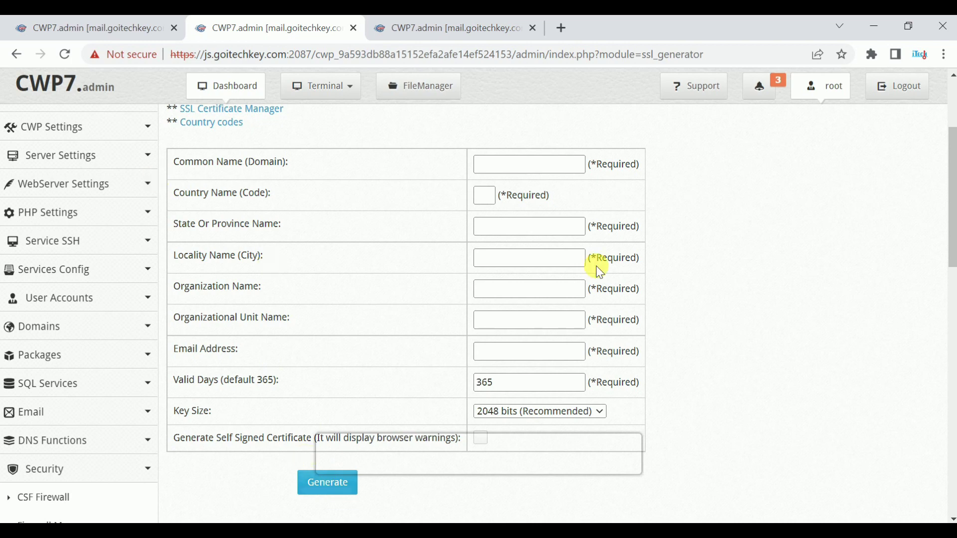
pyautogui.scroll(-3, 71, 384)
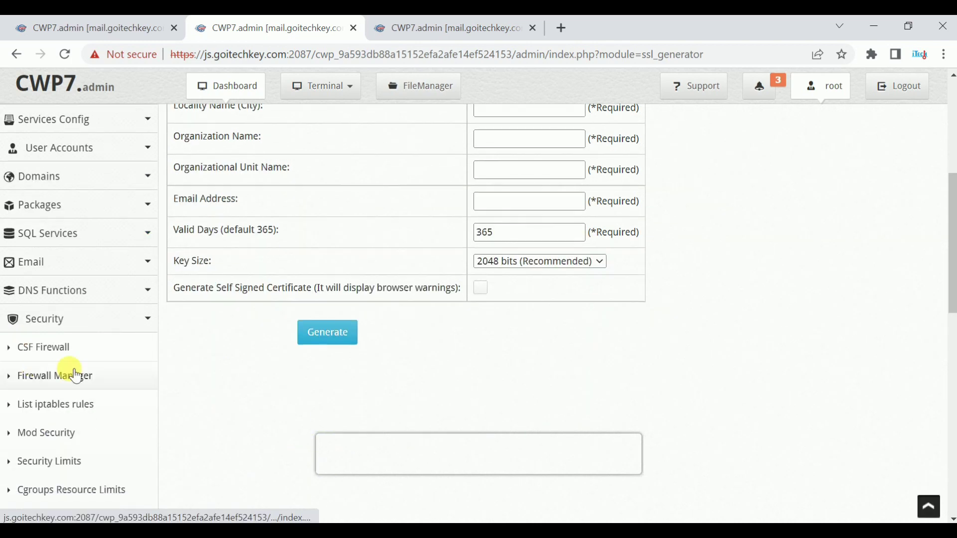
pyautogui.scroll(-3, 84, 377)
pyautogui.scroll(-6, 84, 378)
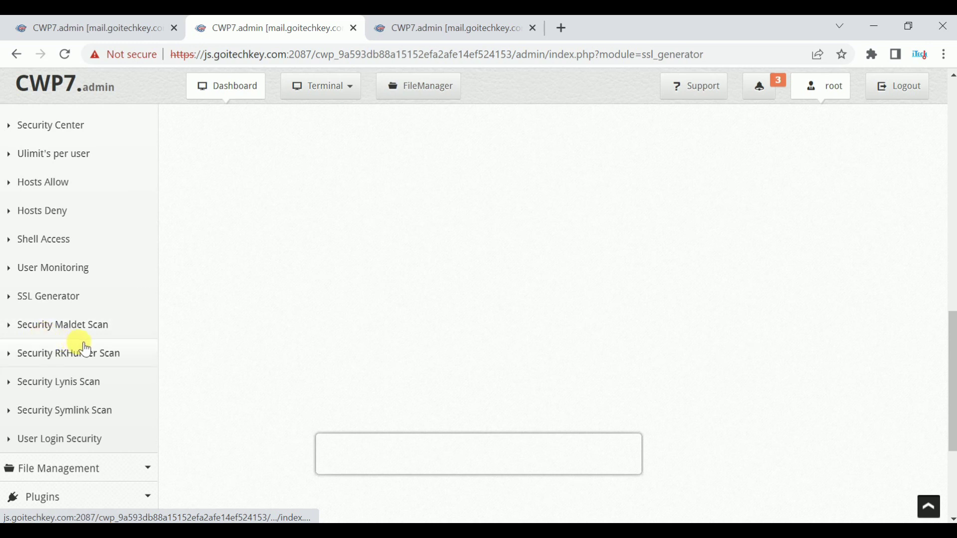
pyautogui.click(69, 328)
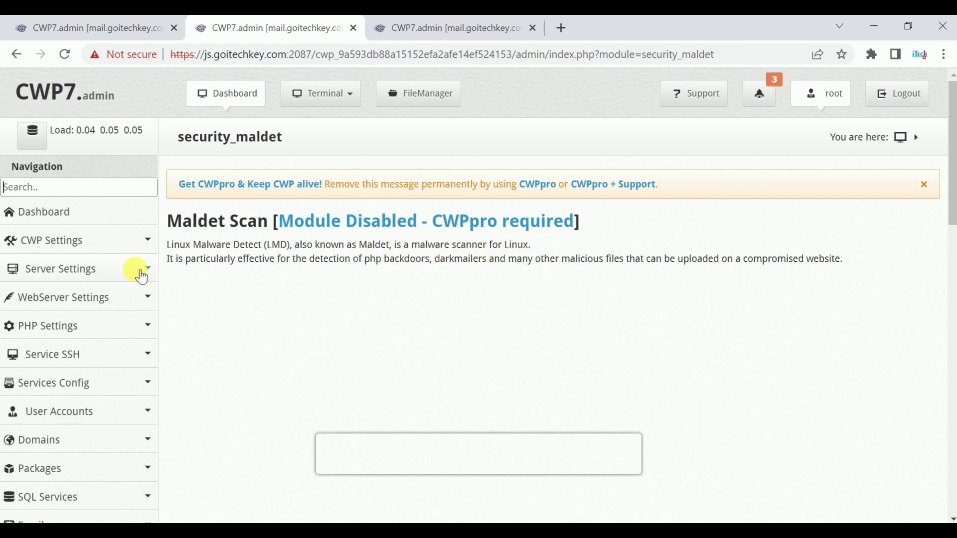
# Step: Check the Maldet Scan page, then the RKHunter Scan page, both disabled without CWPpro
pyautogui.scroll(-10, 71, 464)
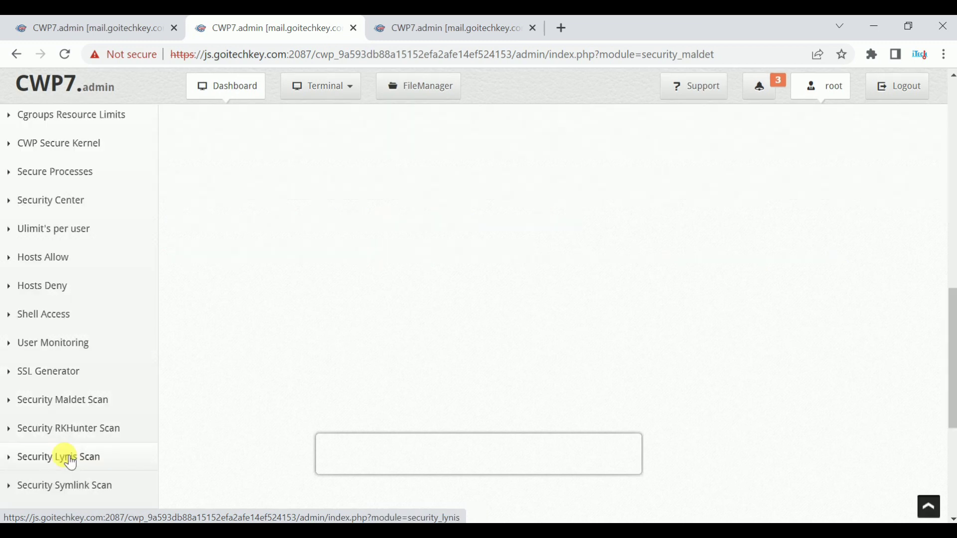
pyautogui.click(47, 436)
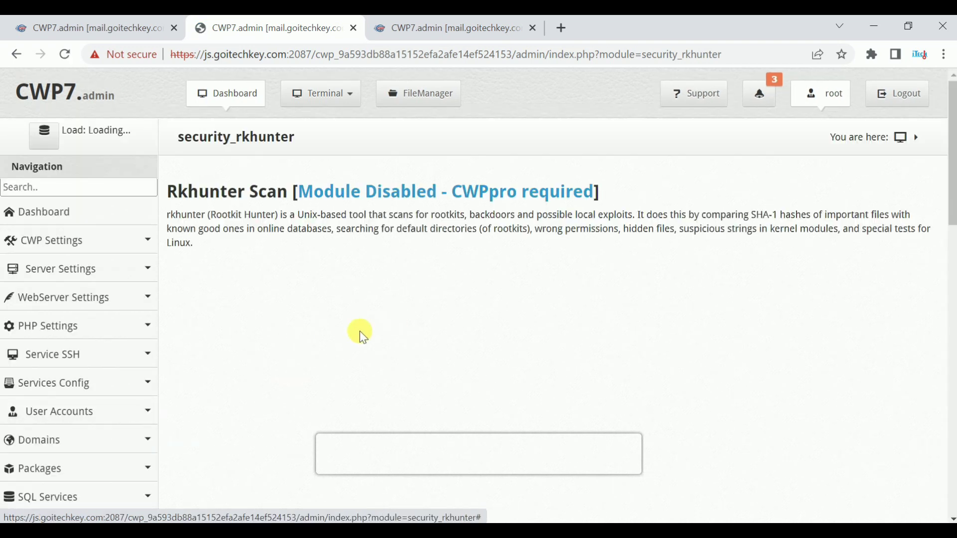
pyautogui.scroll(-10, 59, 342)
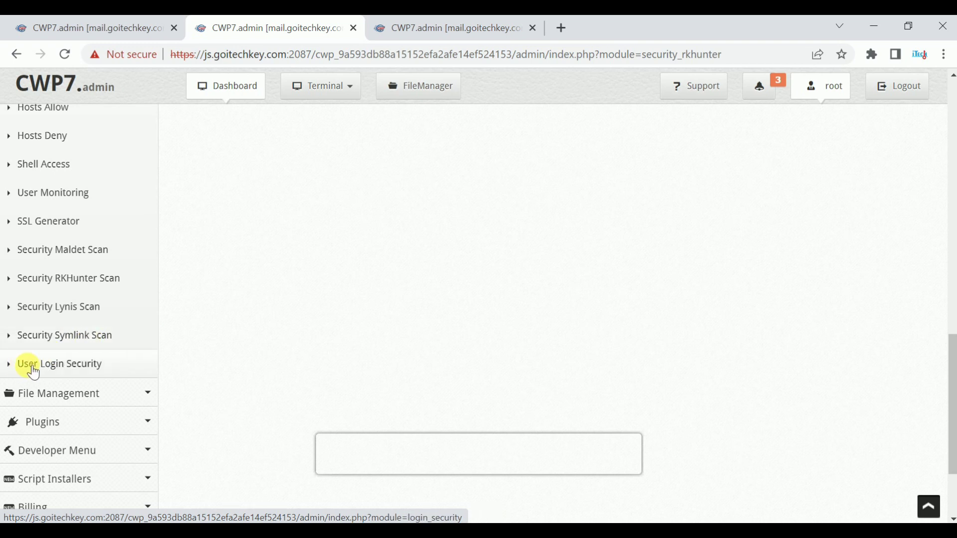
# Step: Review User Login Security configuration, keeping Active at N with 3 failed attempts and suspend 5
pyautogui.click(77, 365)
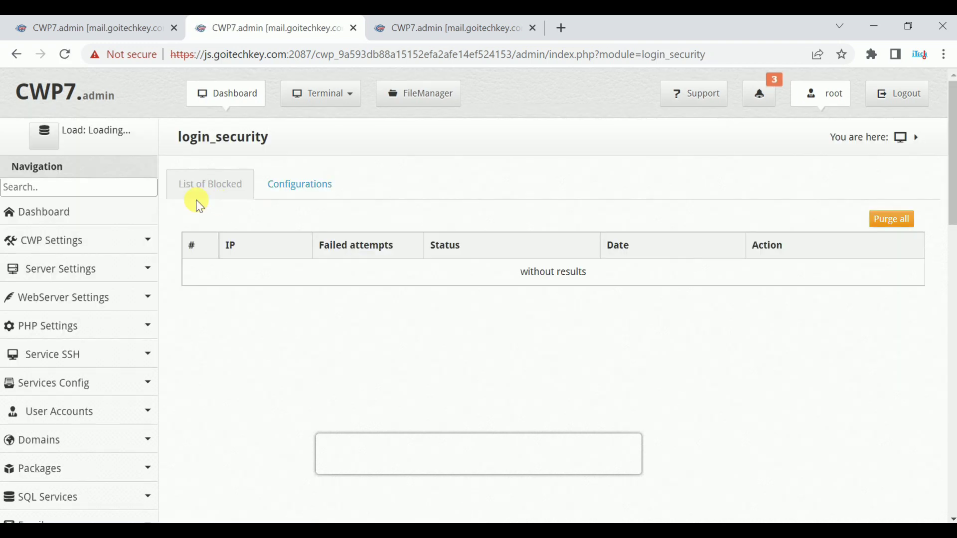
pyautogui.click(305, 190)
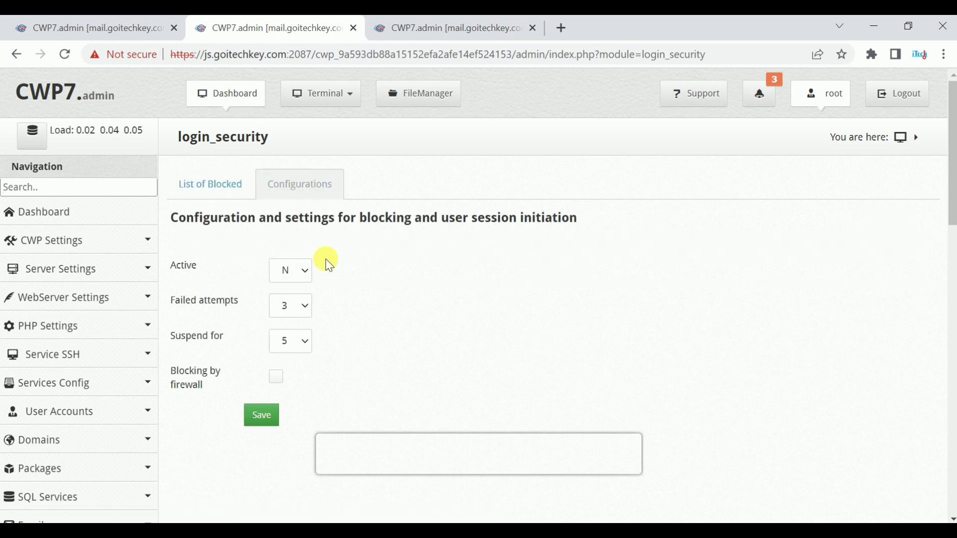
pyautogui.click(291, 271)
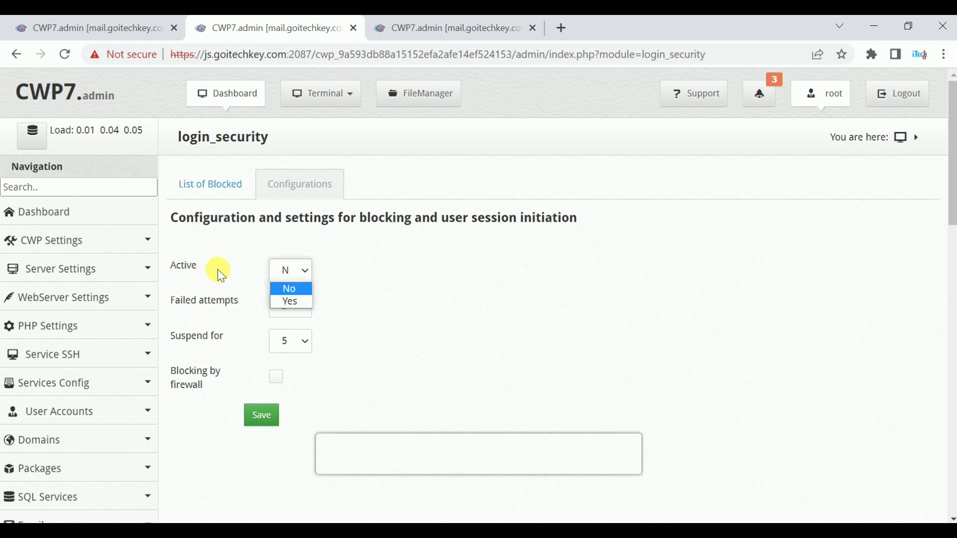
pyautogui.click(188, 309)
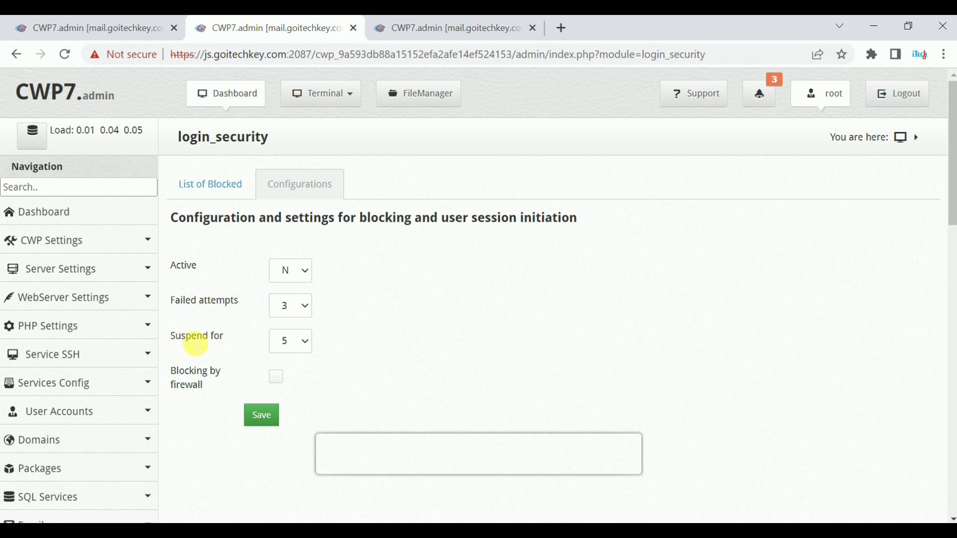